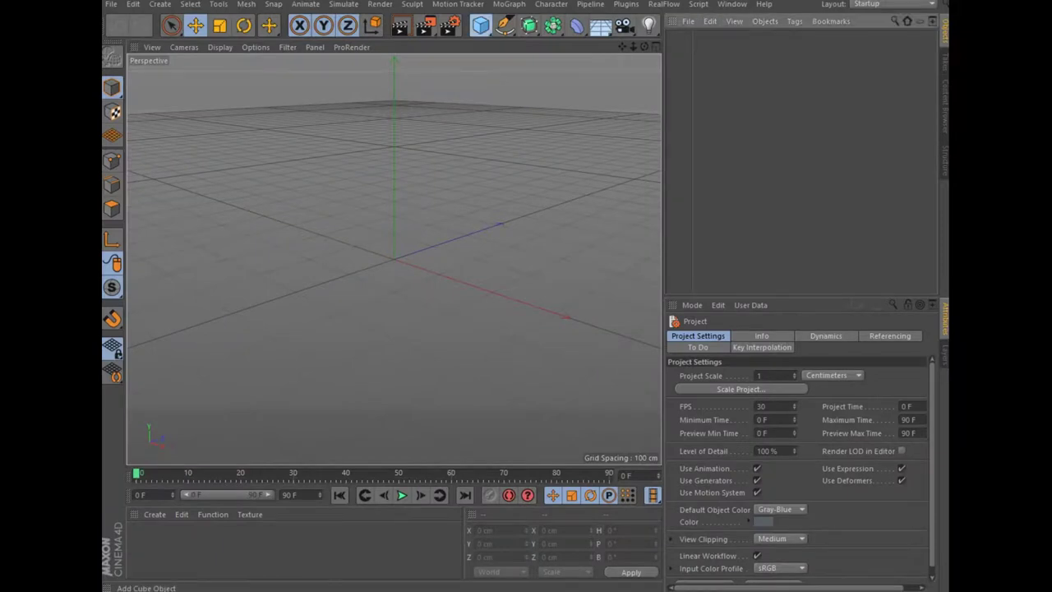
# Add a sphere and display it with Gouraud Shading (Lines) wireframe over shading
pyautogui.click(481, 24)
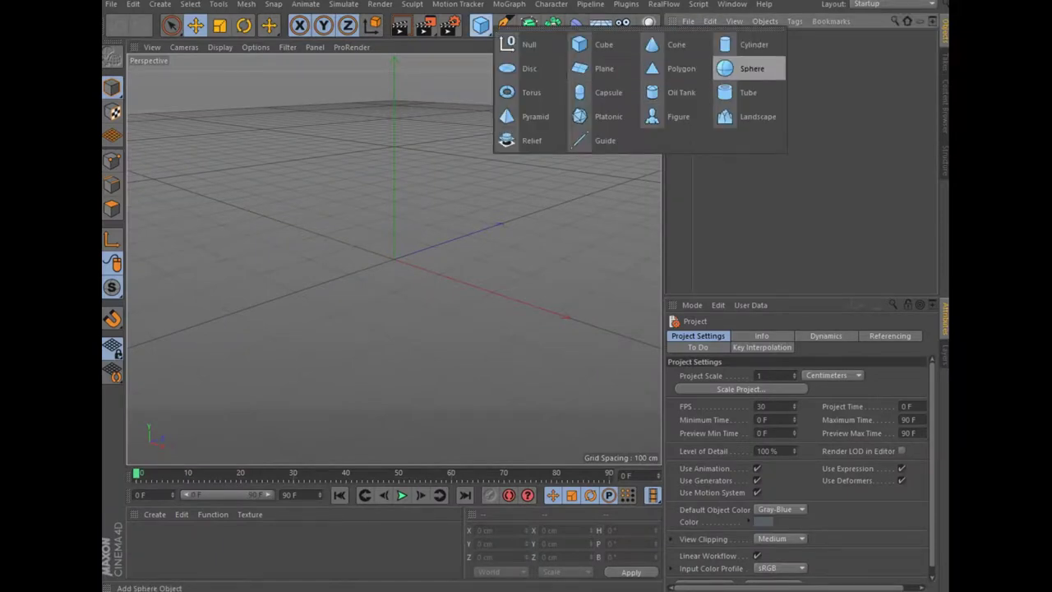
pyautogui.click(747, 66)
pyautogui.click(219, 47)
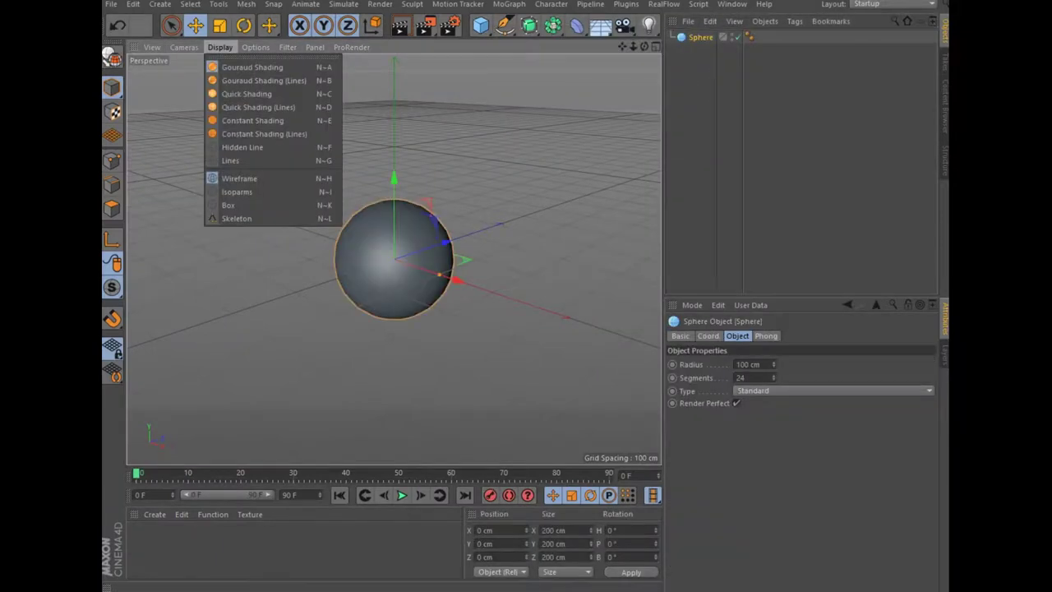
pyautogui.click(263, 81)
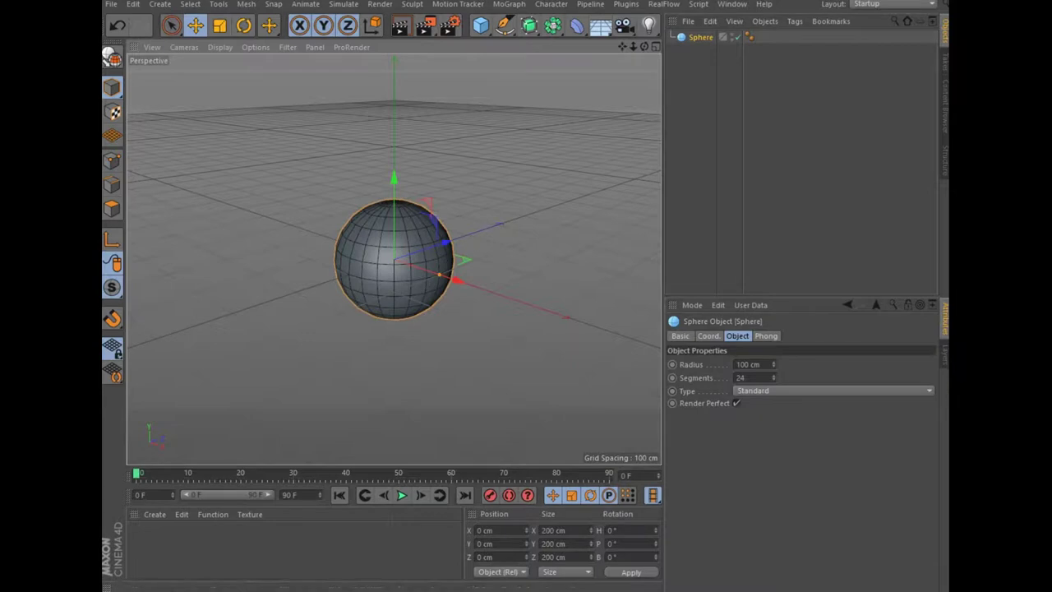
pyautogui.moveTo(645, 46); pyautogui.dragTo(625, 54)
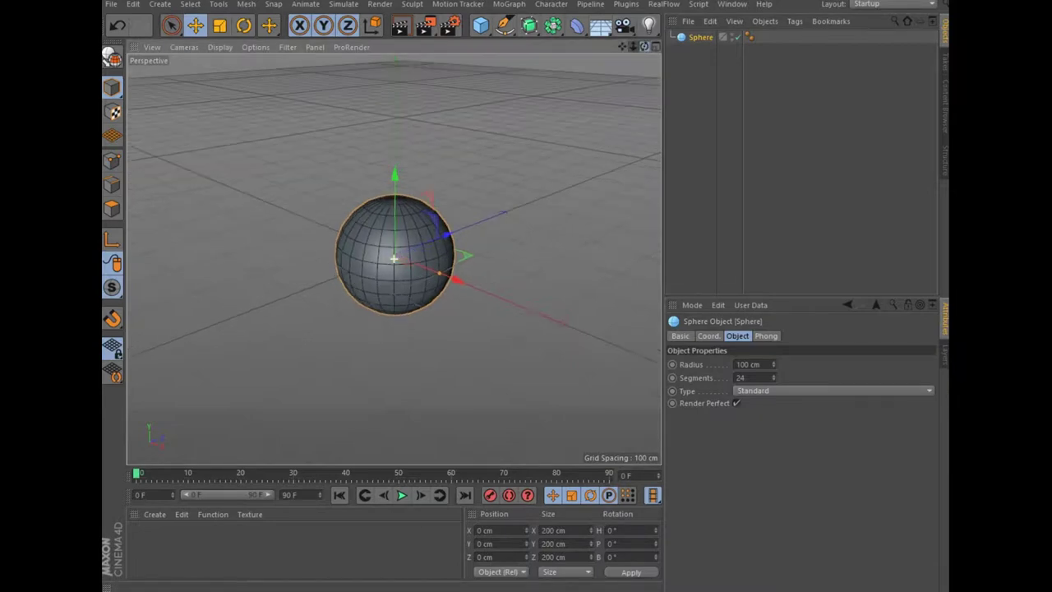
# Set the sphere to Icosahedron type with 130 segments
pyautogui.click(835, 390)
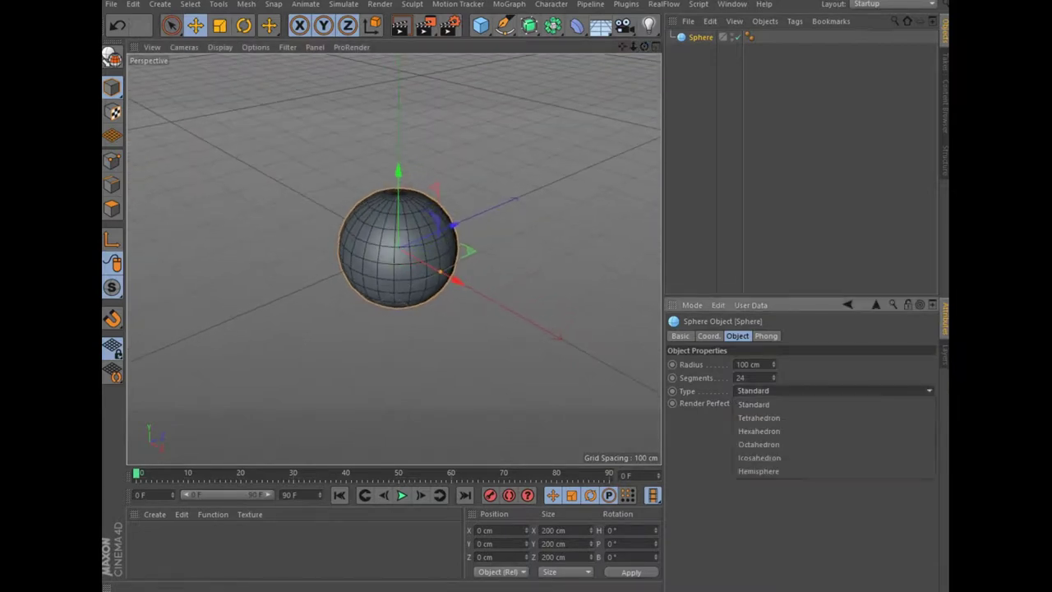
pyautogui.click(759, 458)
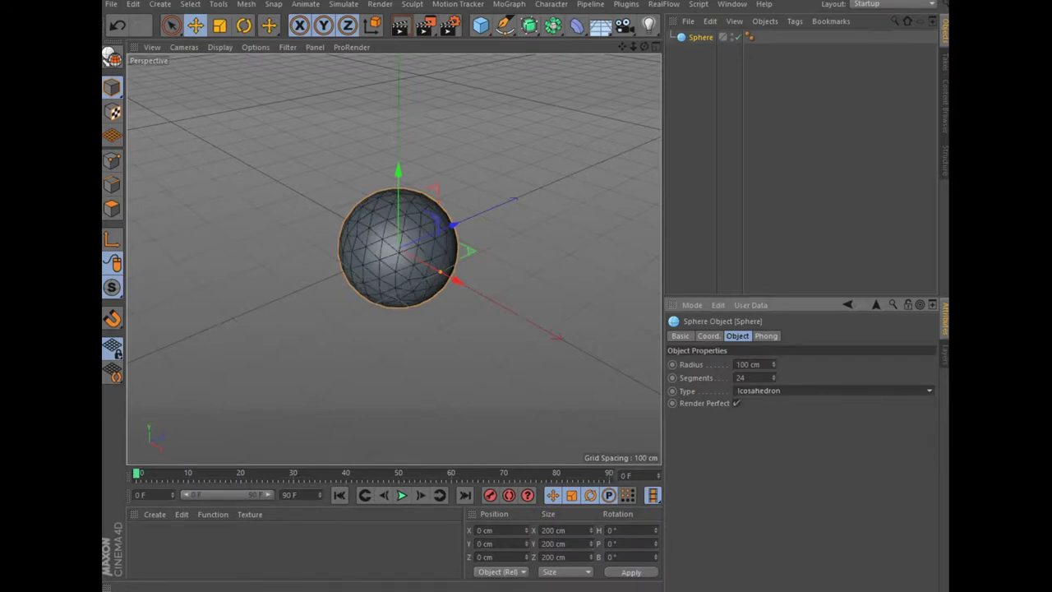
pyautogui.click(742, 377)
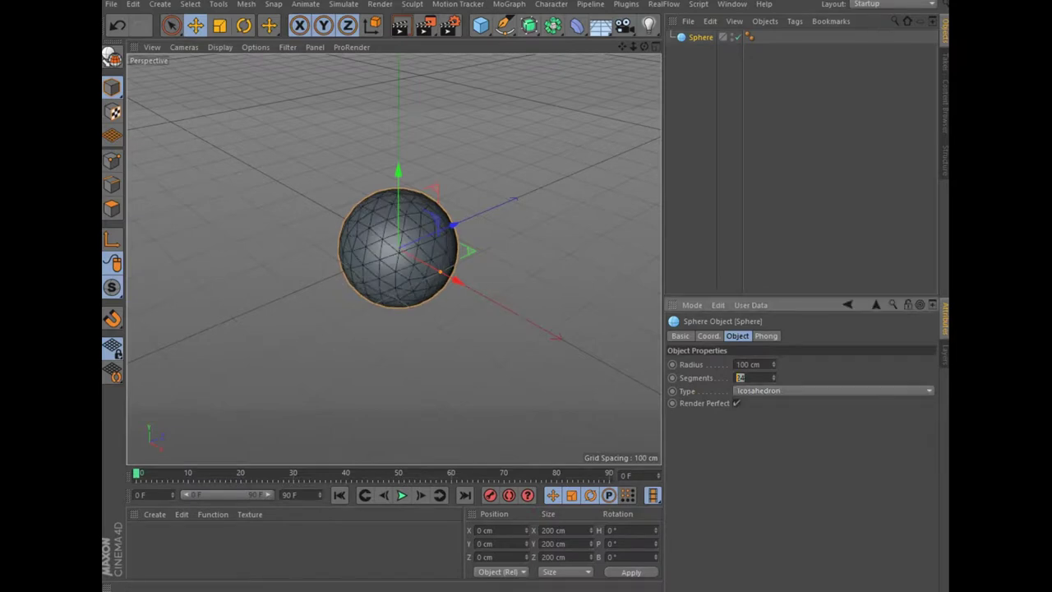
pyautogui.write('130')
pyautogui.press('Return')
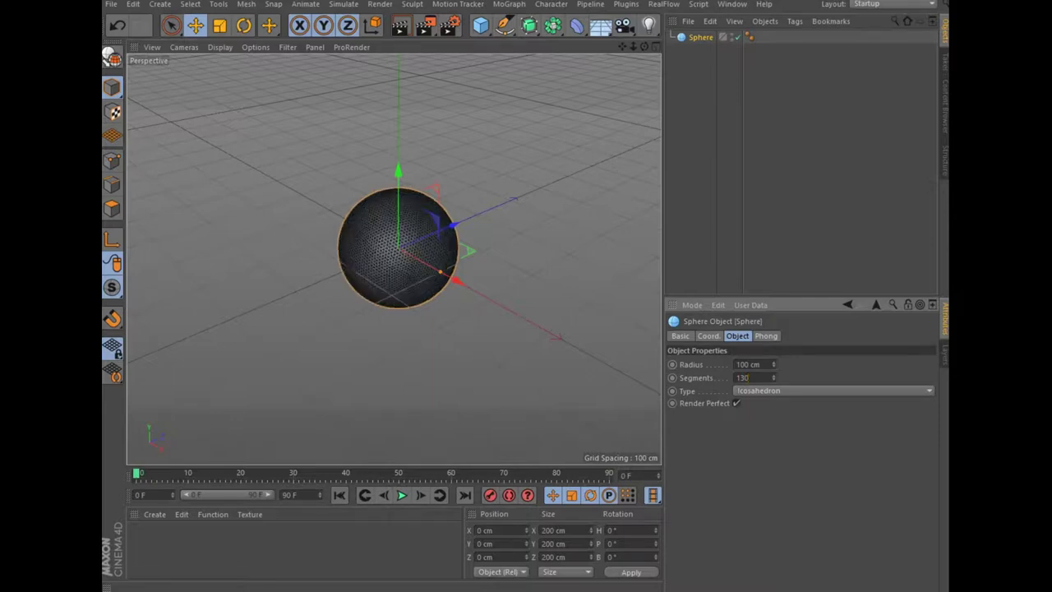
pyautogui.click(154, 515)
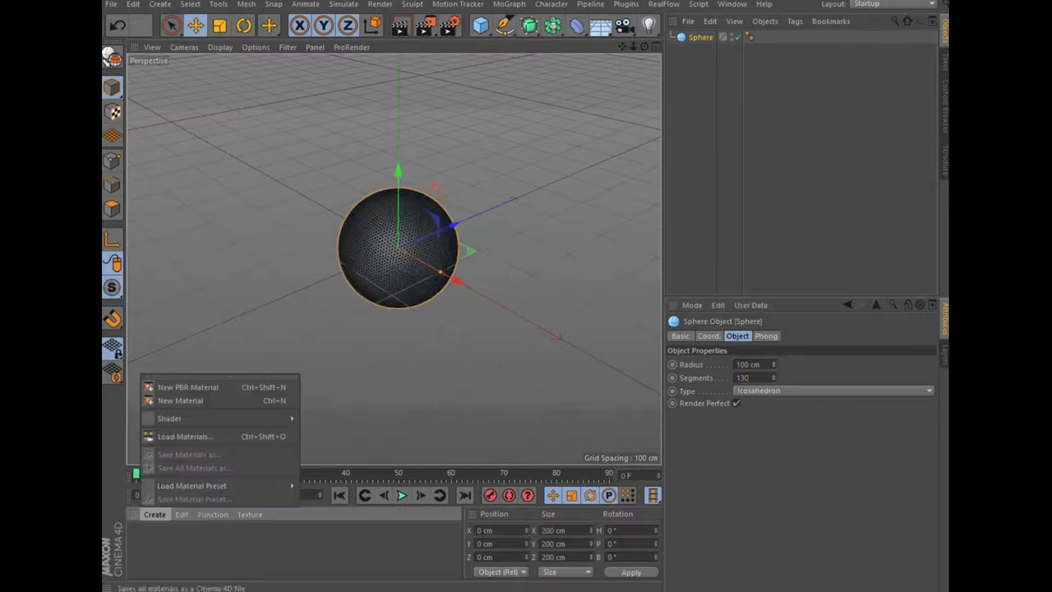
# Create a new material Mat, open it in the Material Editor, and switch off its Color channel
pyautogui.click(180, 400)
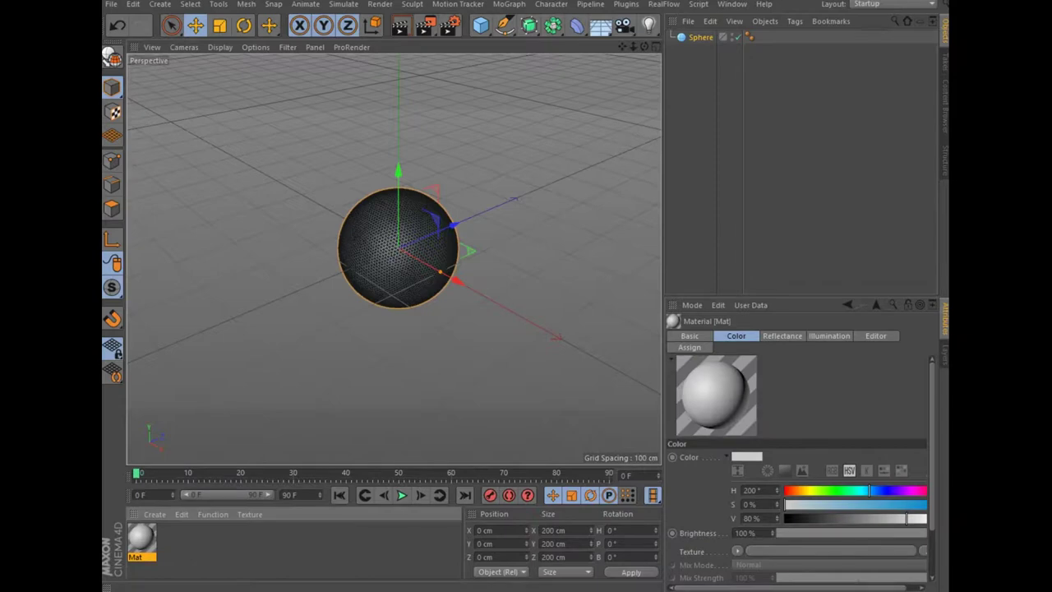
pyautogui.doubleClick(141, 538)
pyautogui.click(366, 211)
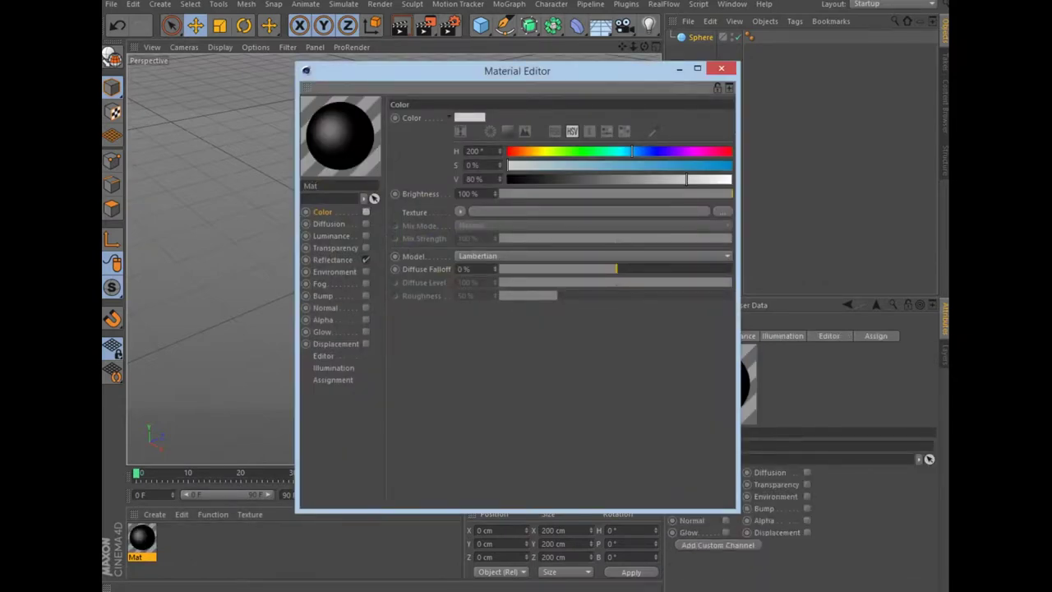
pyautogui.click(461, 211)
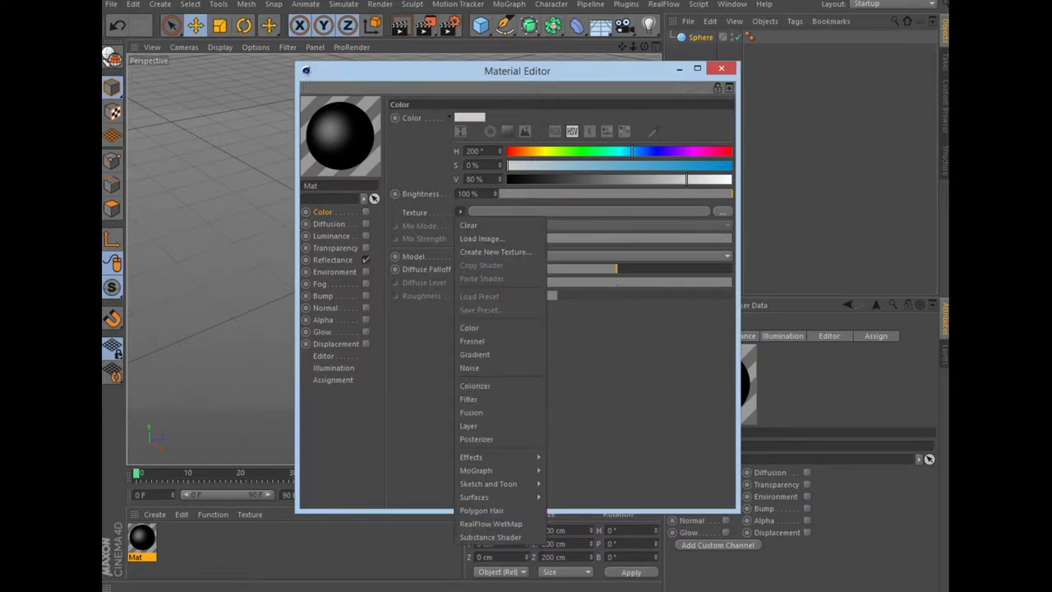
pyautogui.press('Escape')
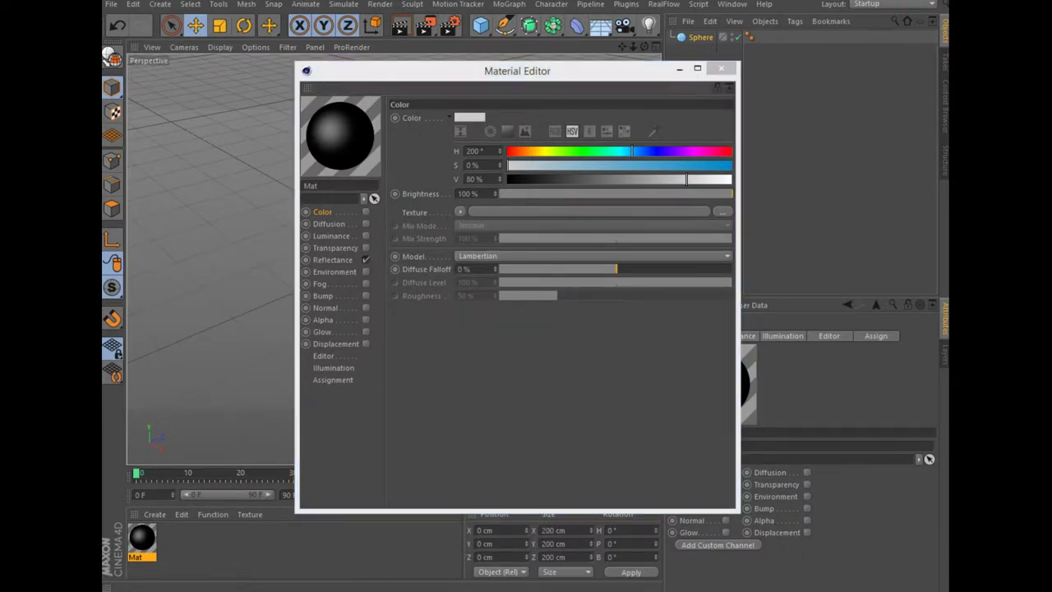
pyautogui.click(332, 259)
# Give Mat a Beckmann reflectance layer with 0% roughness, 100% reflection strength and 14% specular strength
pyautogui.click(521, 302)
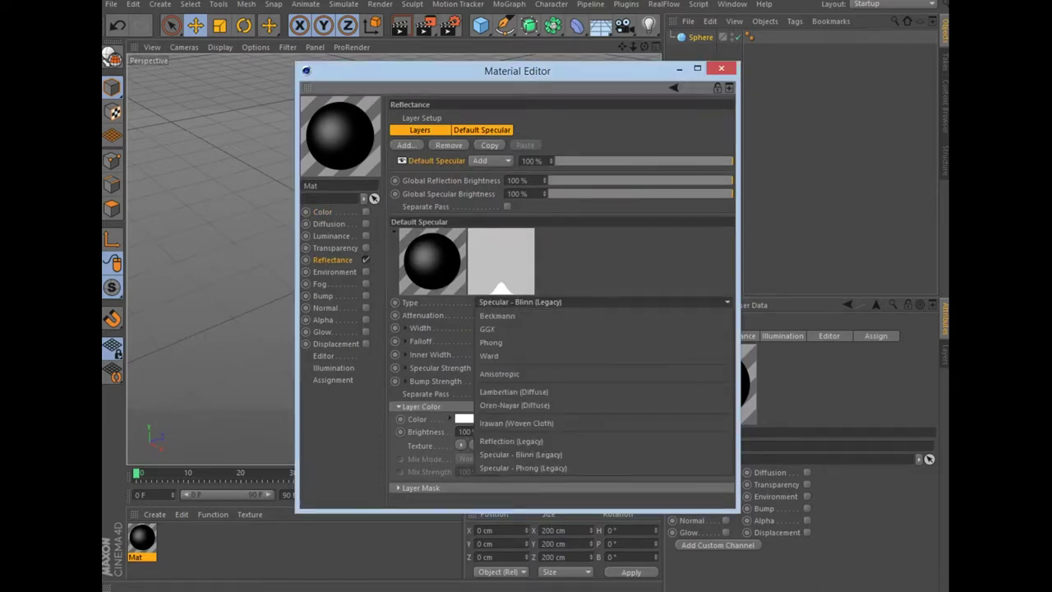
pyautogui.click(497, 315)
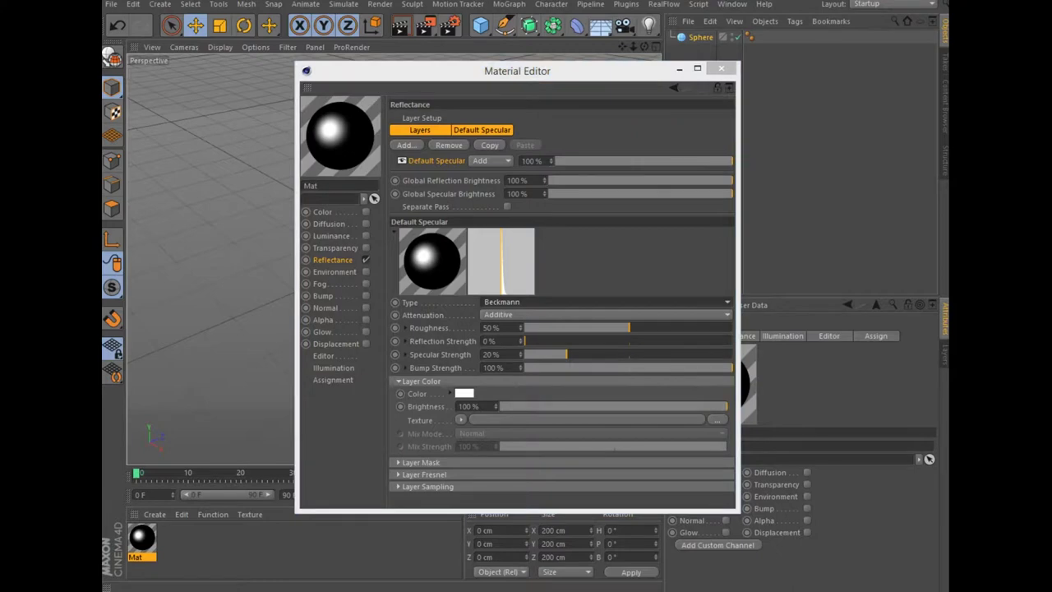
pyautogui.moveTo(629, 328); pyautogui.dragTo(525, 328)
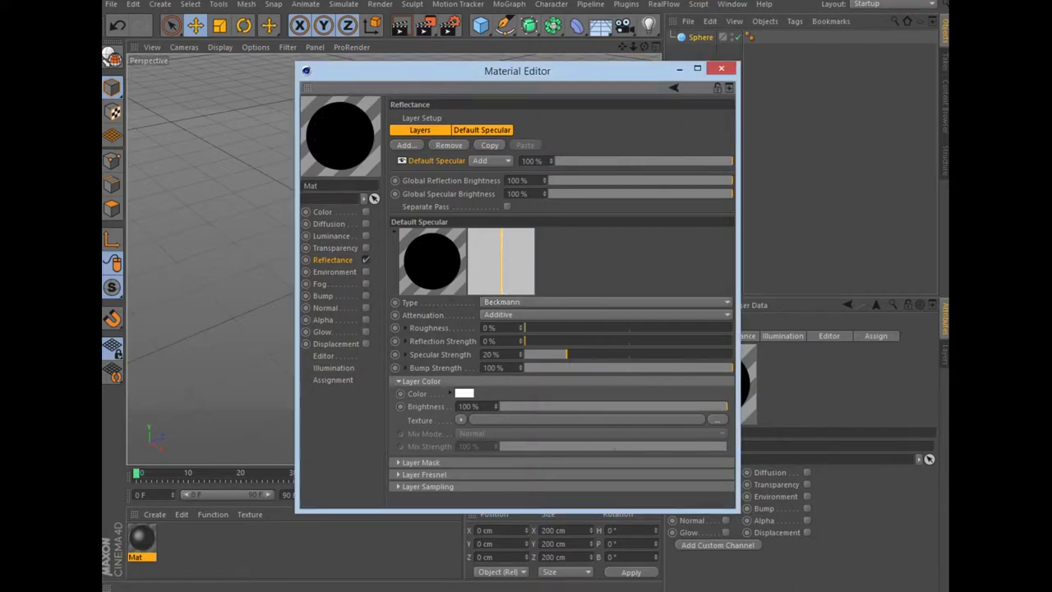
pyautogui.click(526, 341)
pyautogui.moveTo(526, 342); pyautogui.dragTo(531, 342)
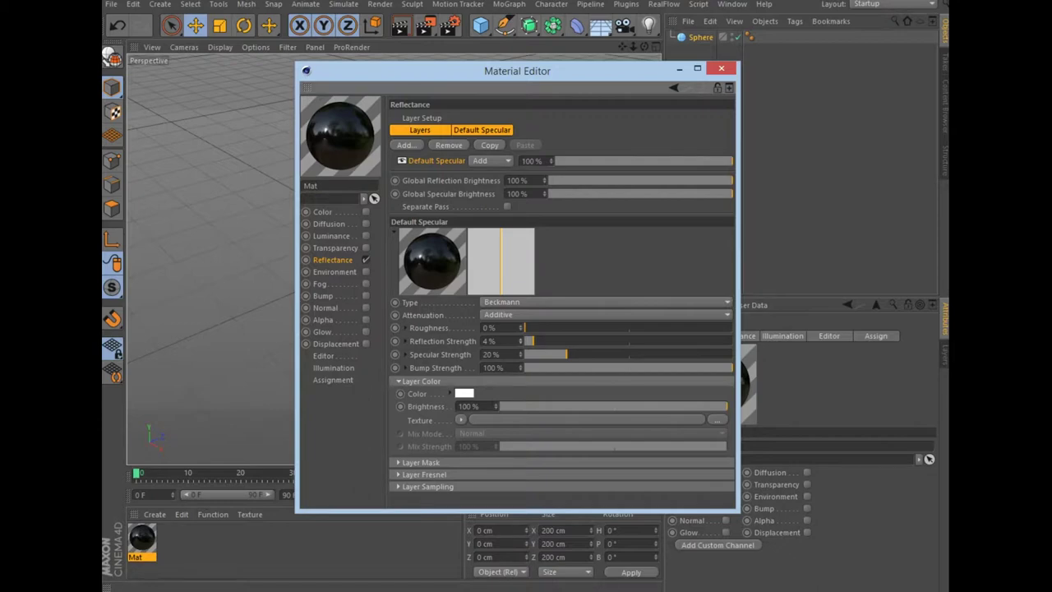
pyautogui.moveTo(530, 341); pyautogui.dragTo(732, 341)
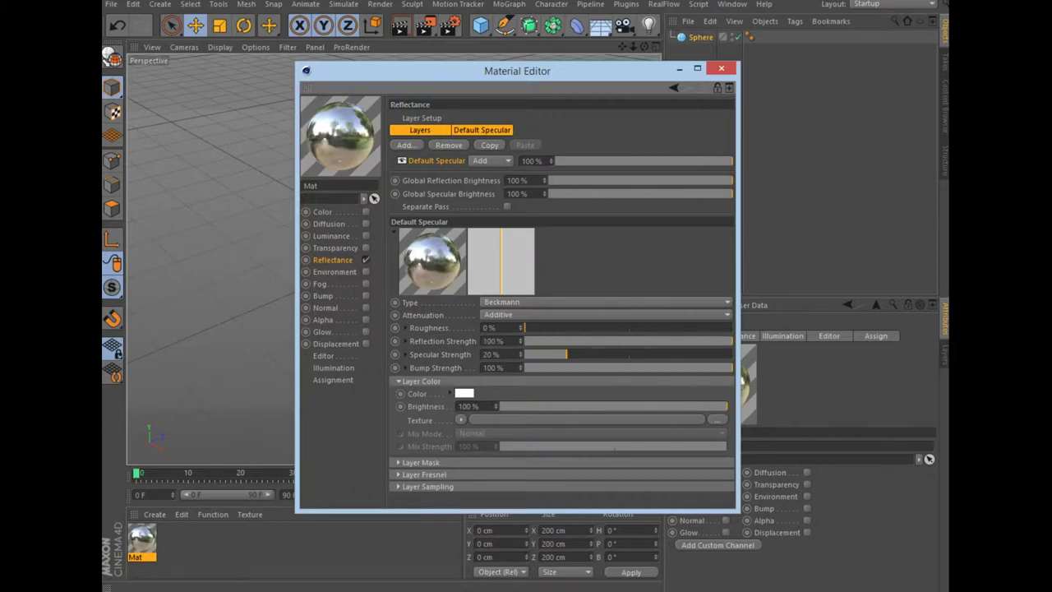
pyautogui.moveTo(565, 355); pyautogui.dragTo(553, 354)
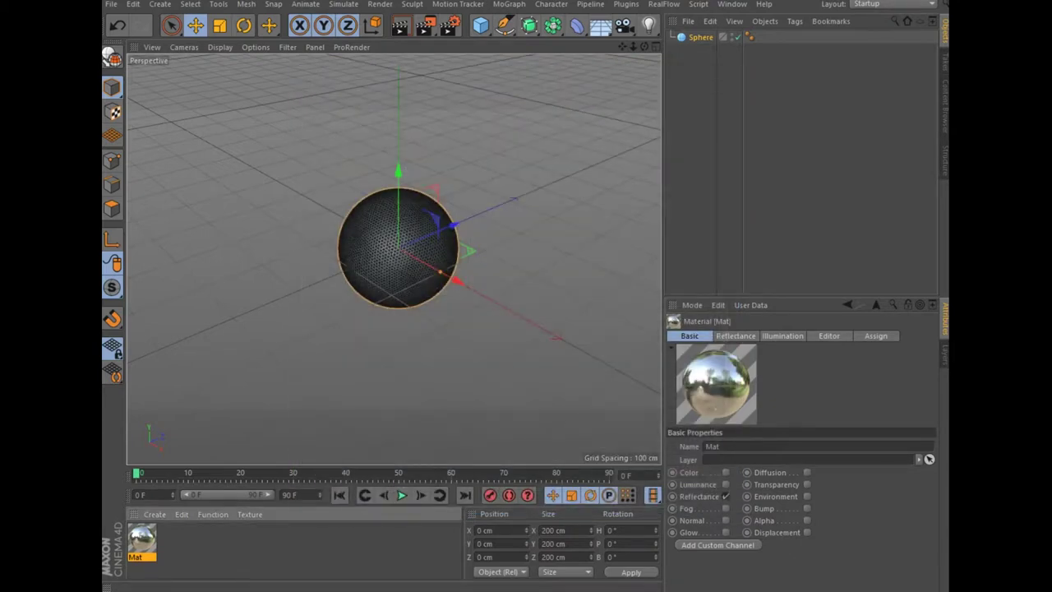
# Apply Mat to the sphere, switch to plain Gouraud Shading, and make the sphere editable
pyautogui.moveTo(141, 539); pyautogui.dragTo(701, 37)
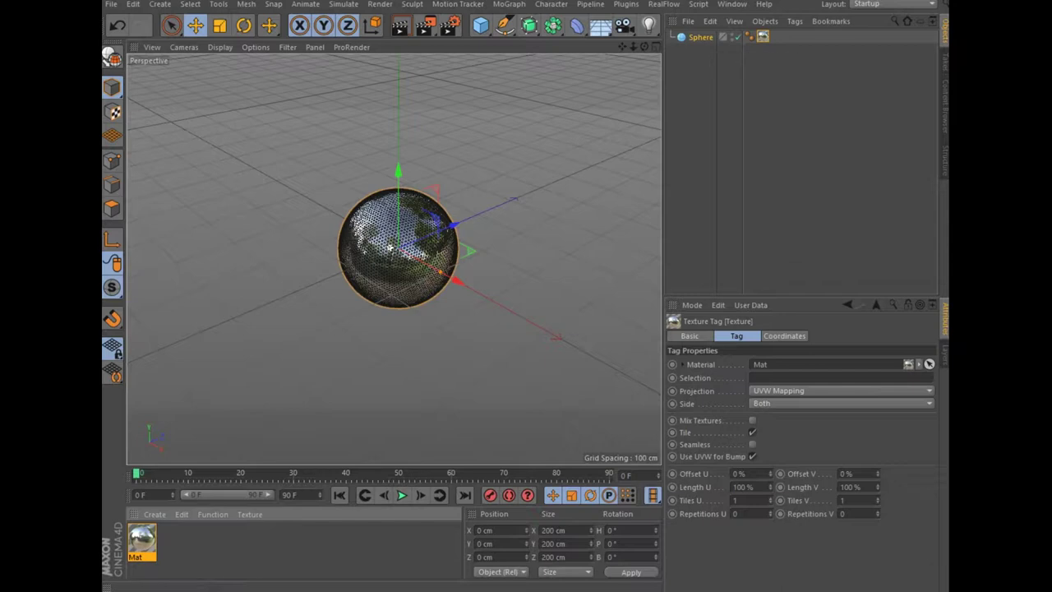
pyautogui.click(220, 46)
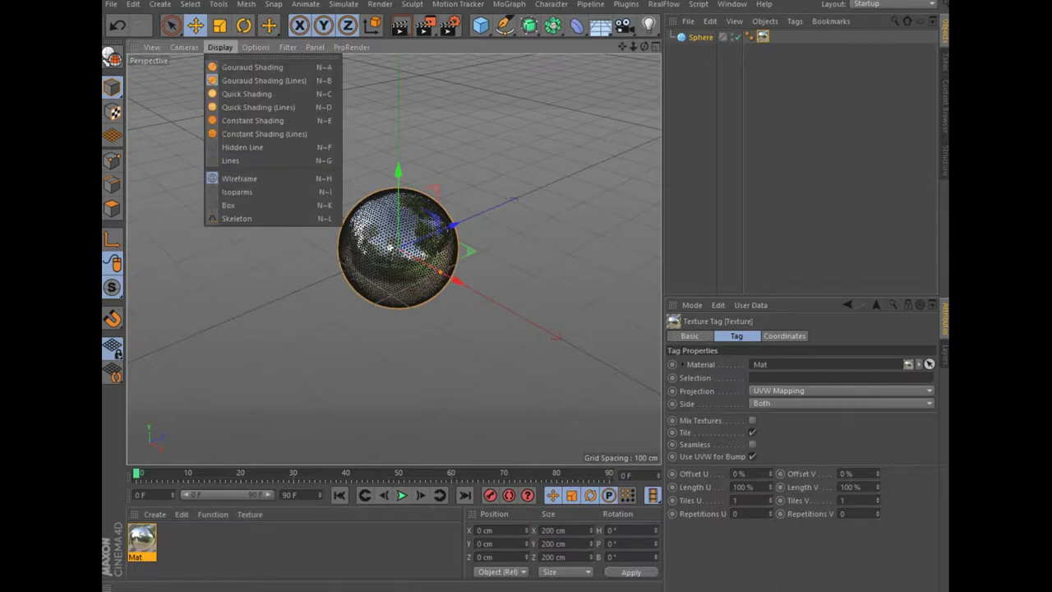
pyautogui.click(252, 67)
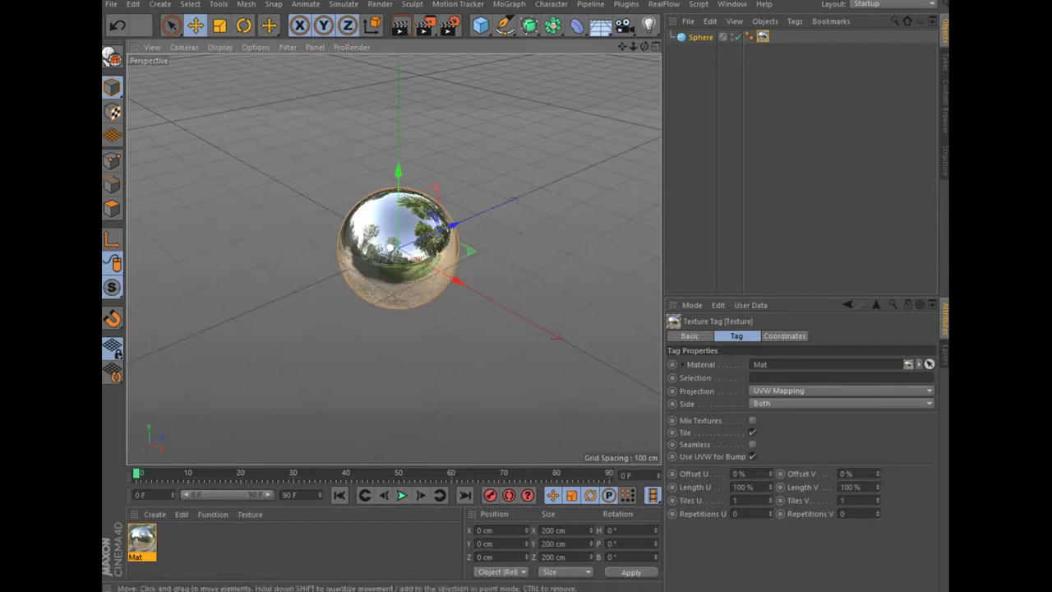
pyautogui.click(398, 247)
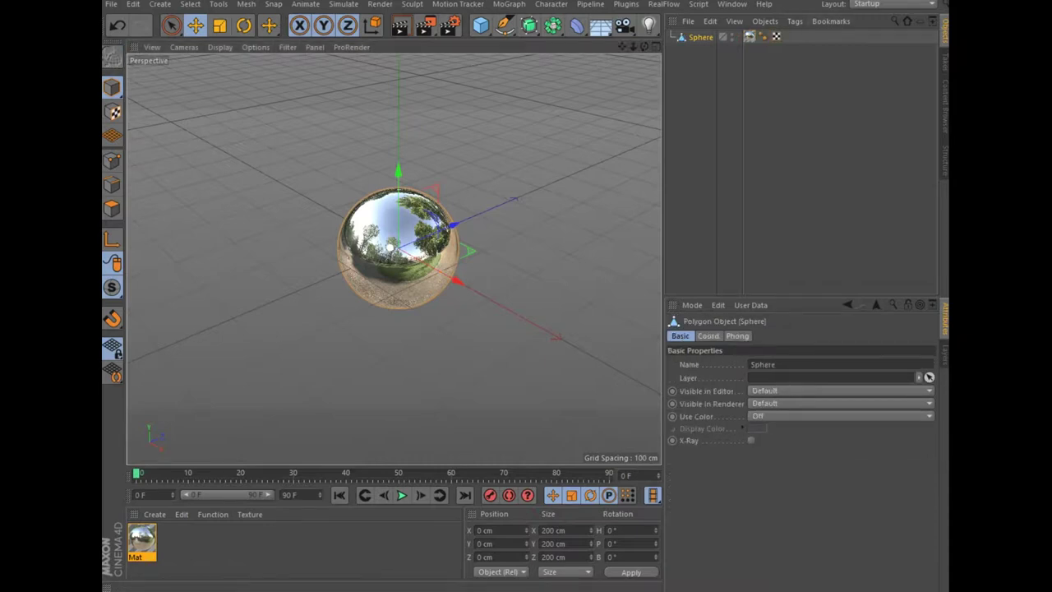
pyautogui.click(343, 4)
pyautogui.moveTo(345, 55)
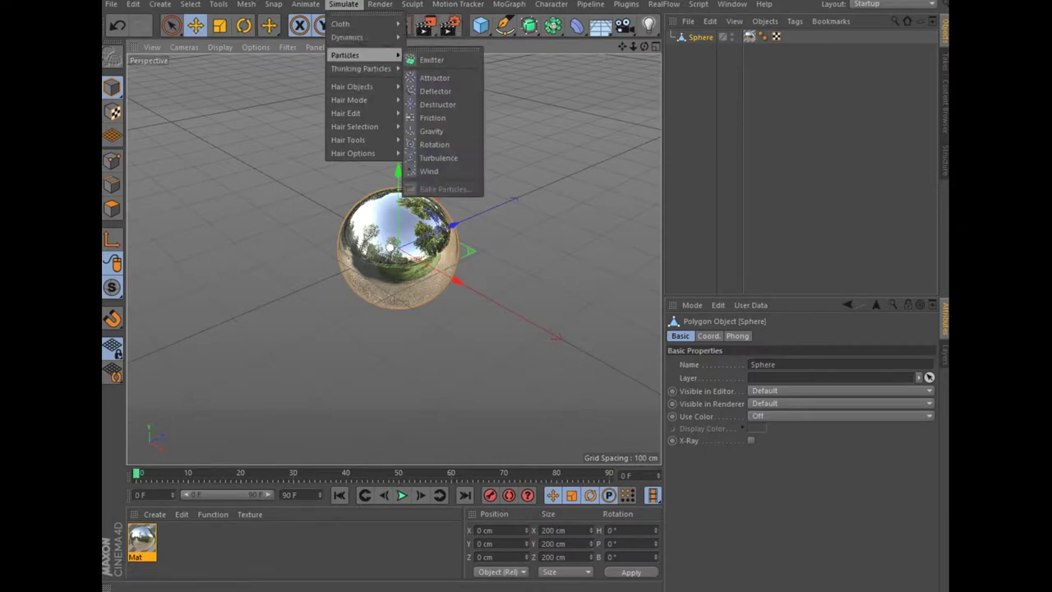
# Add a Wind force with speed 30 cm and turbulence 20%
pyautogui.click(429, 171)
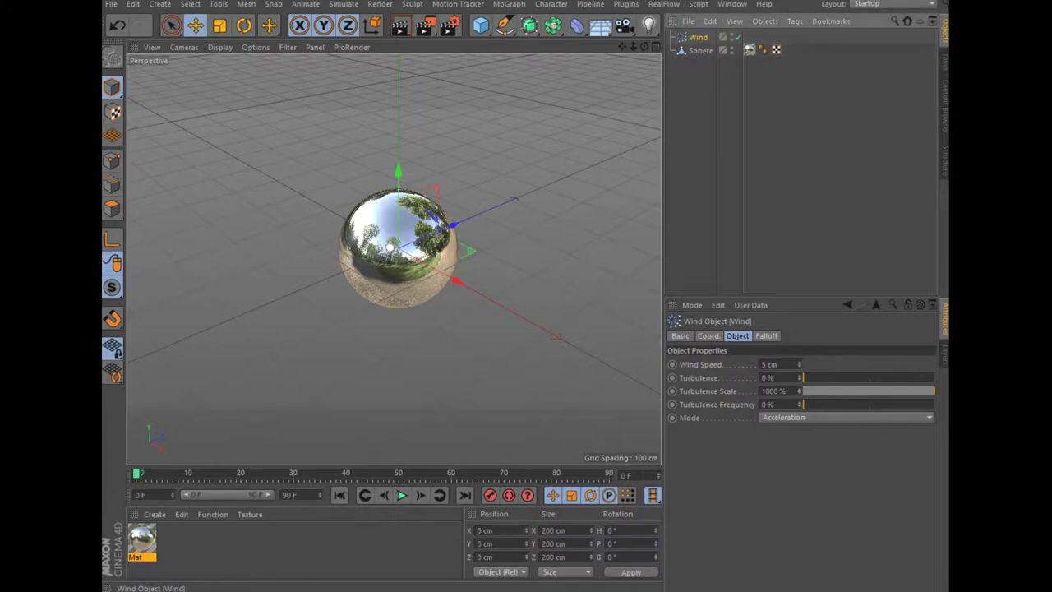
pyautogui.click(764, 365)
pyautogui.write('30')
pyautogui.press('Tab')
pyautogui.write('20')
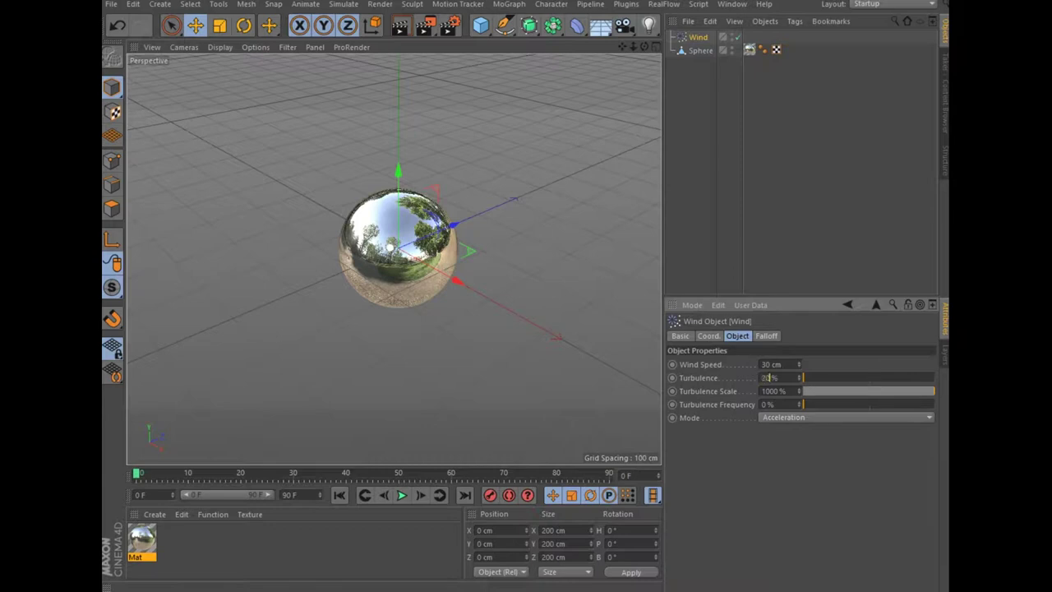
pyautogui.press('Return')
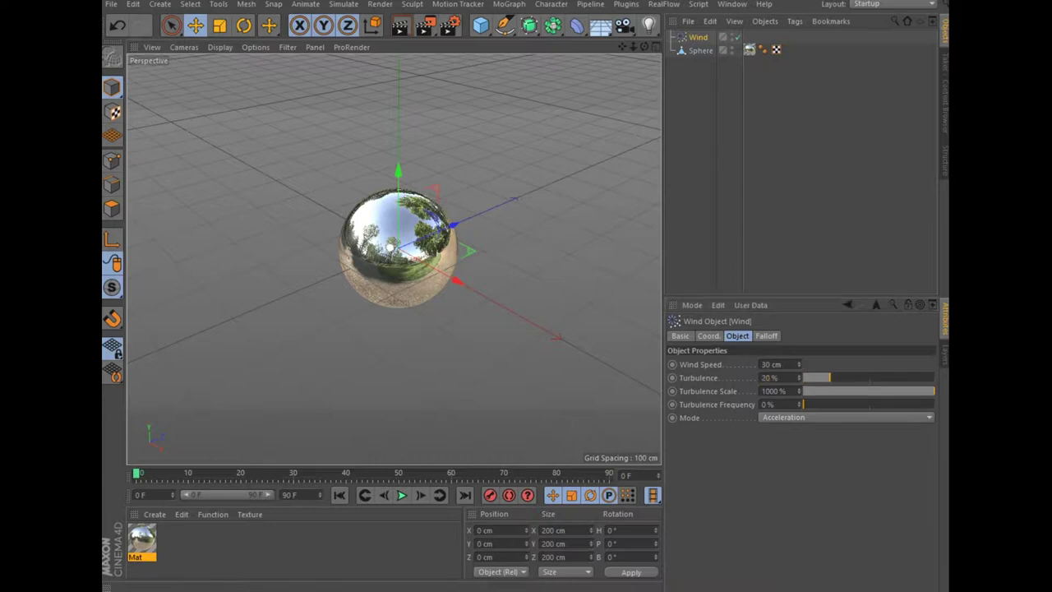
# Move the Wind object to Z position -200 cm
pyautogui.click(708, 335)
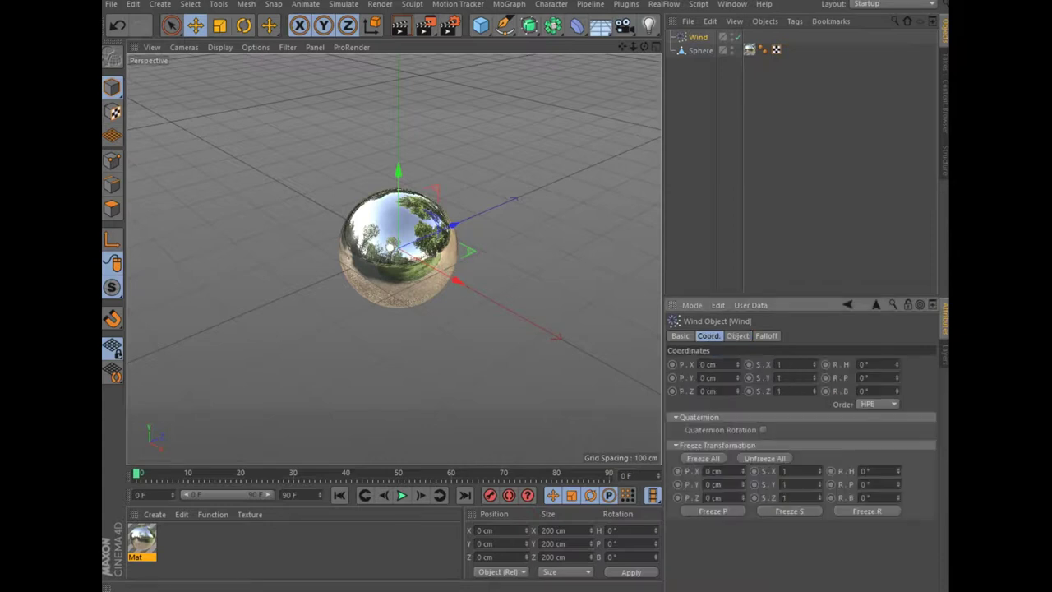
pyautogui.doubleClick(704, 377)
pyautogui.press('Return')
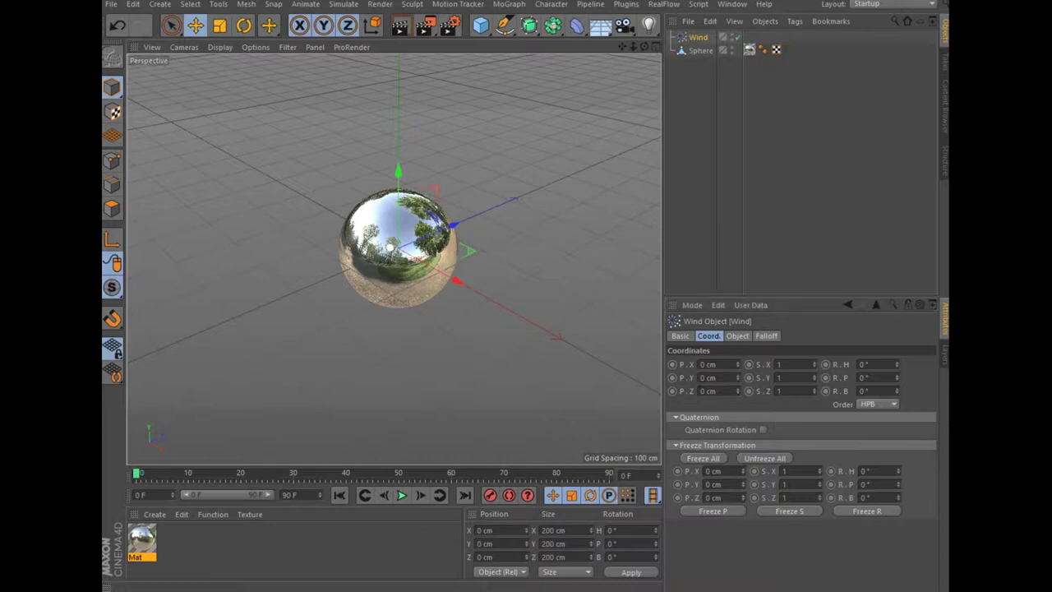
pyautogui.doubleClick(704, 391)
pyautogui.write('-200')
pyautogui.press('Return')
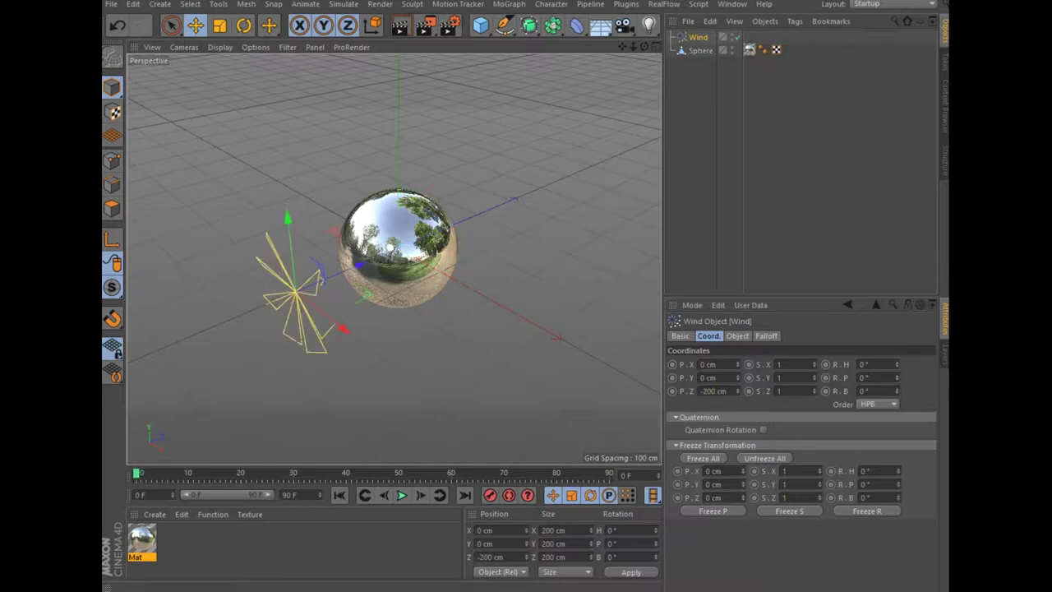
# Add a Turbulence force with Strength 600 cm and Scale 85%
pyautogui.click(343, 4)
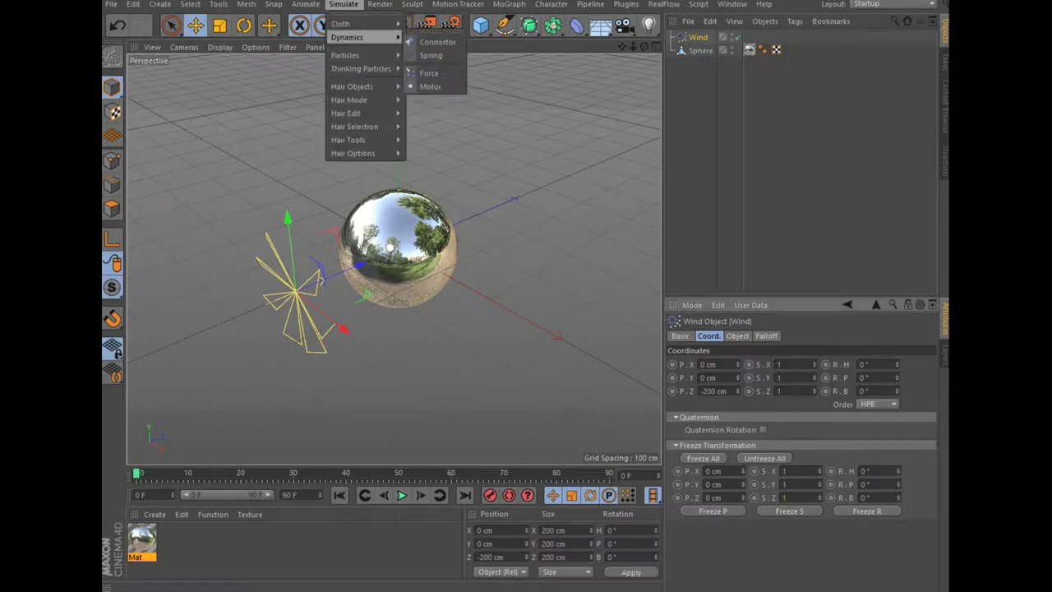
pyautogui.click(439, 158)
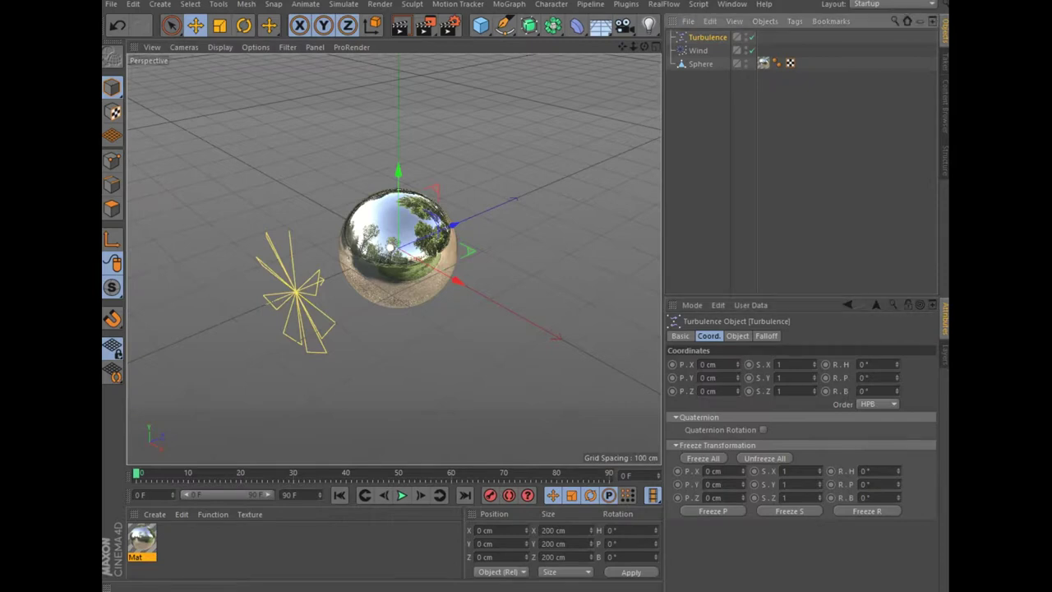
pyautogui.click(737, 335)
pyautogui.doubleClick(724, 364)
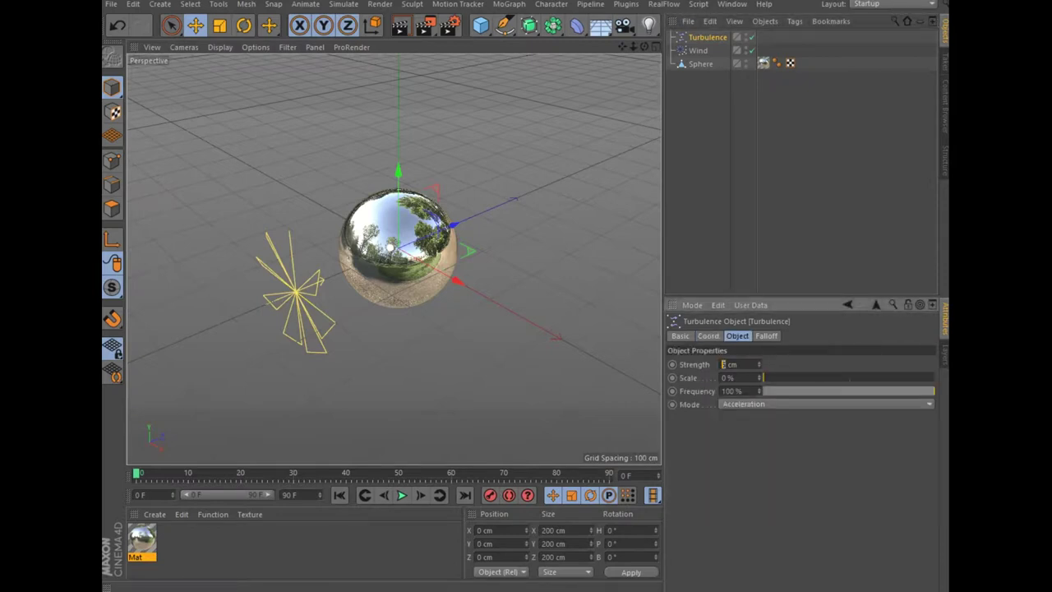
pyautogui.write('600')
pyautogui.doubleClick(725, 377)
pyautogui.write('85')
pyautogui.press('Return')
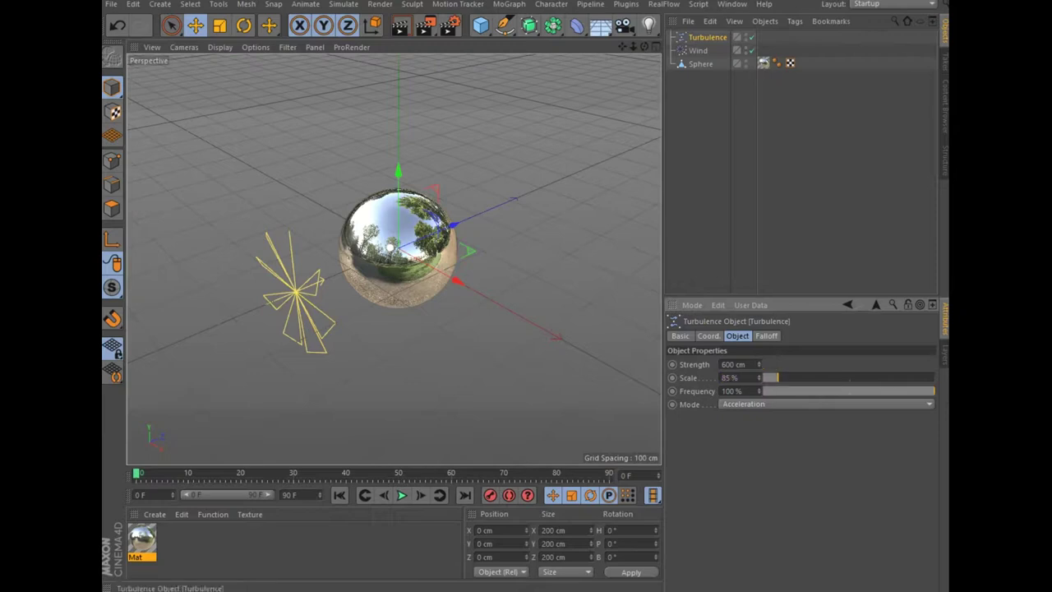
pyautogui.moveTo(645, 46)
pyautogui.mouseDown()
pyautogui.moveTo(644, 25)
pyautogui.moveTo(649, 33)
pyautogui.mouseUp()
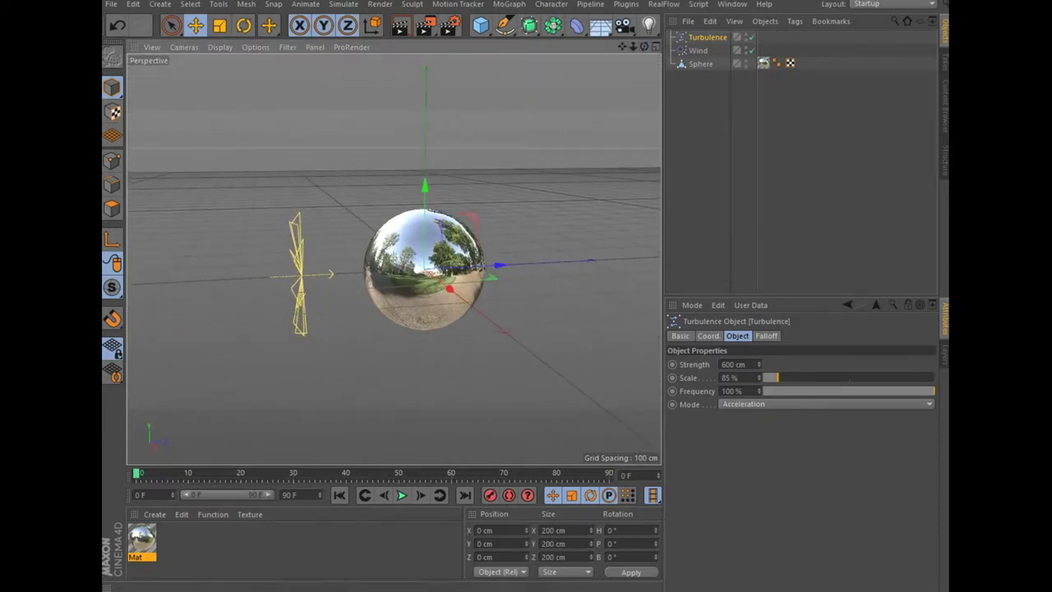
pyautogui.click(423, 271)
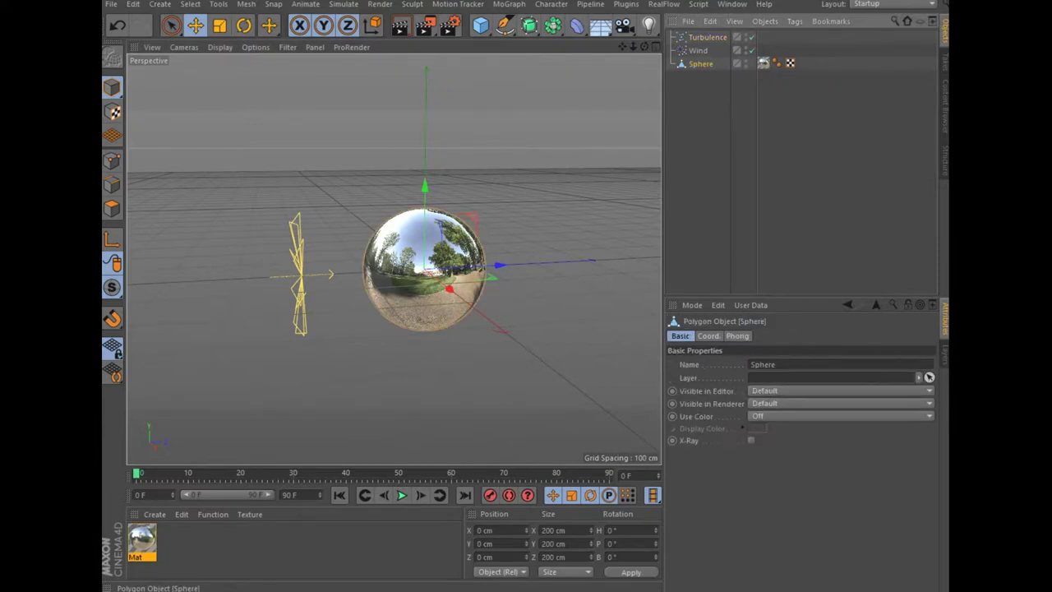
# Add a Cloth tag to the sphere and play the simulation to preview it
pyautogui.rightClick(699, 65)
pyautogui.moveTo(742, 193)
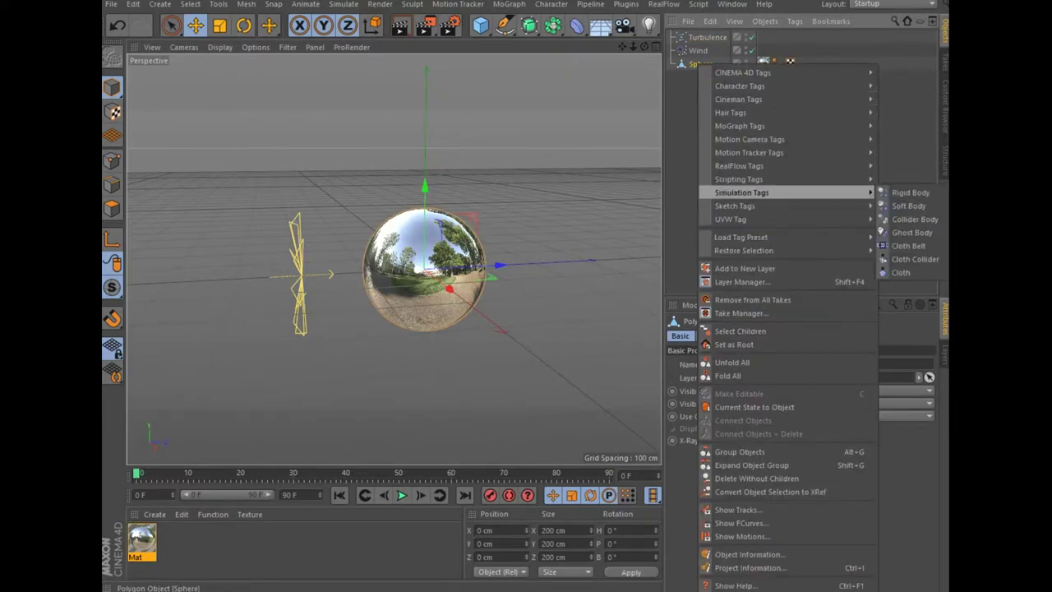
pyautogui.click(901, 272)
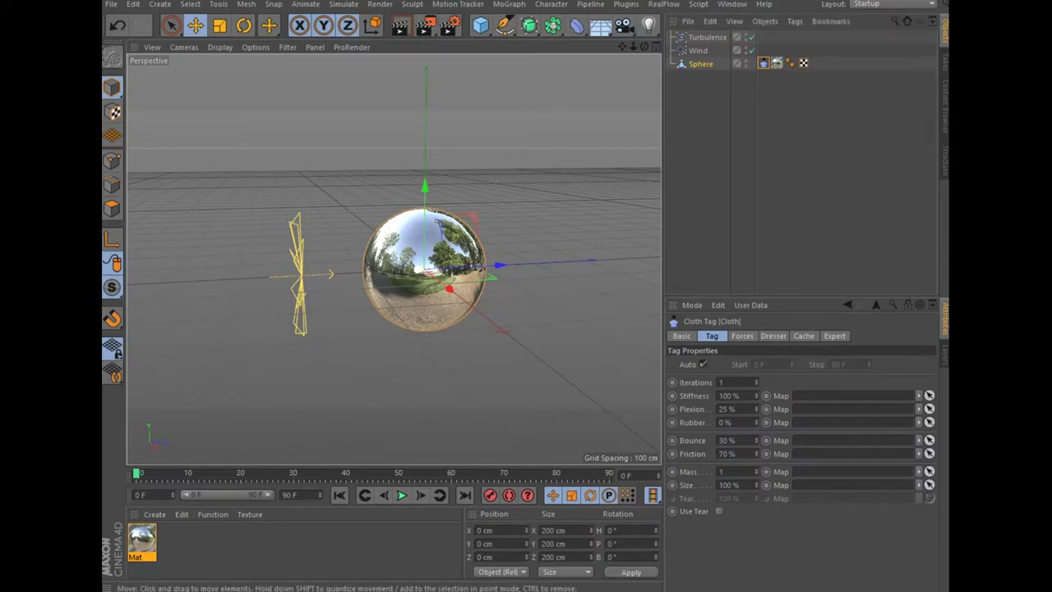
pyautogui.click(402, 495)
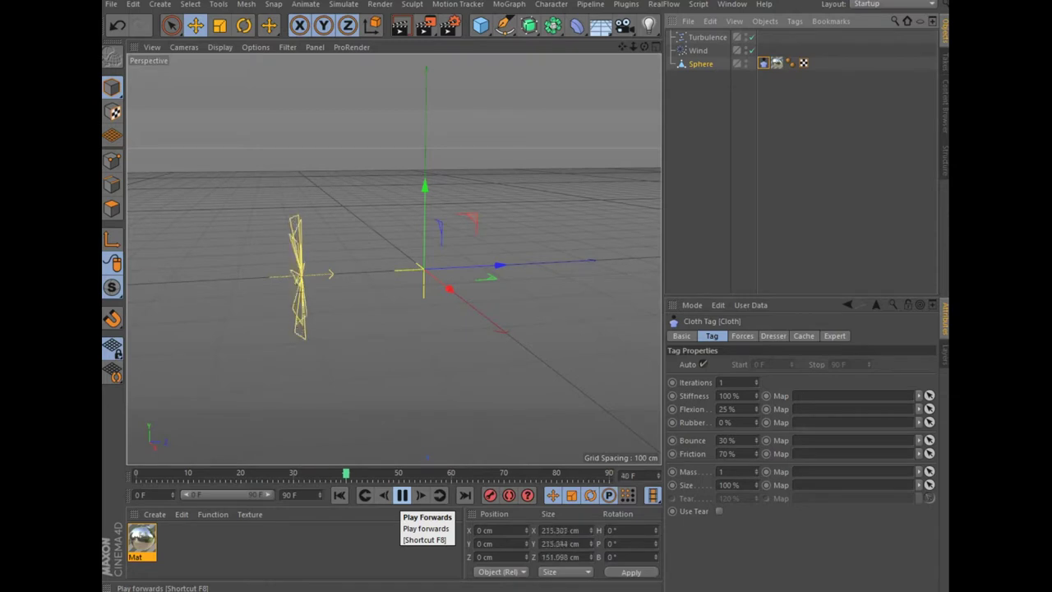
pyautogui.click(402, 495)
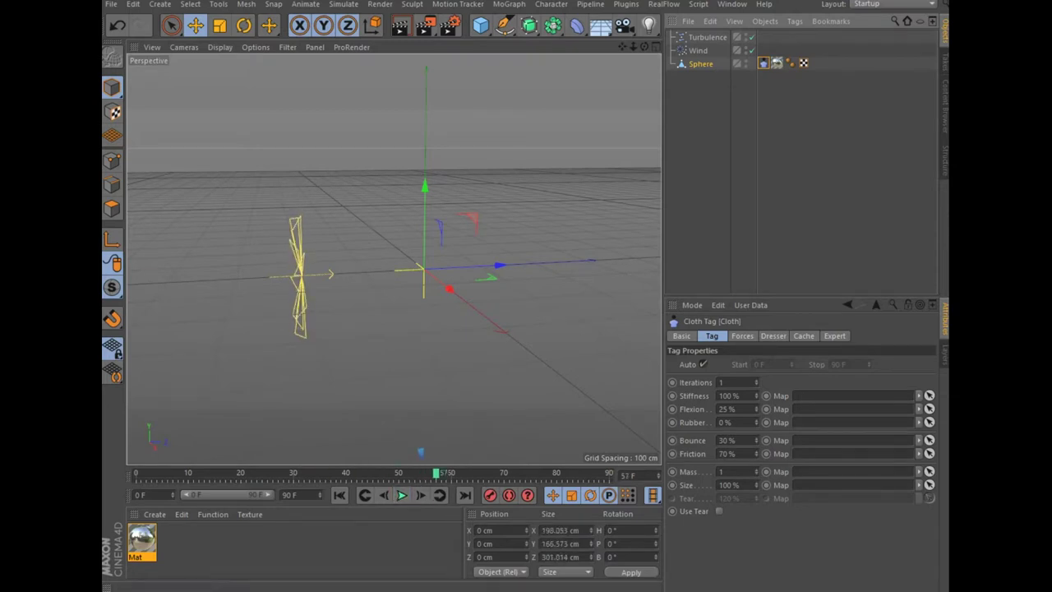
# Set the cloth Iterations to 96 and replay the simulation from frame 0
pyautogui.click(723, 382)
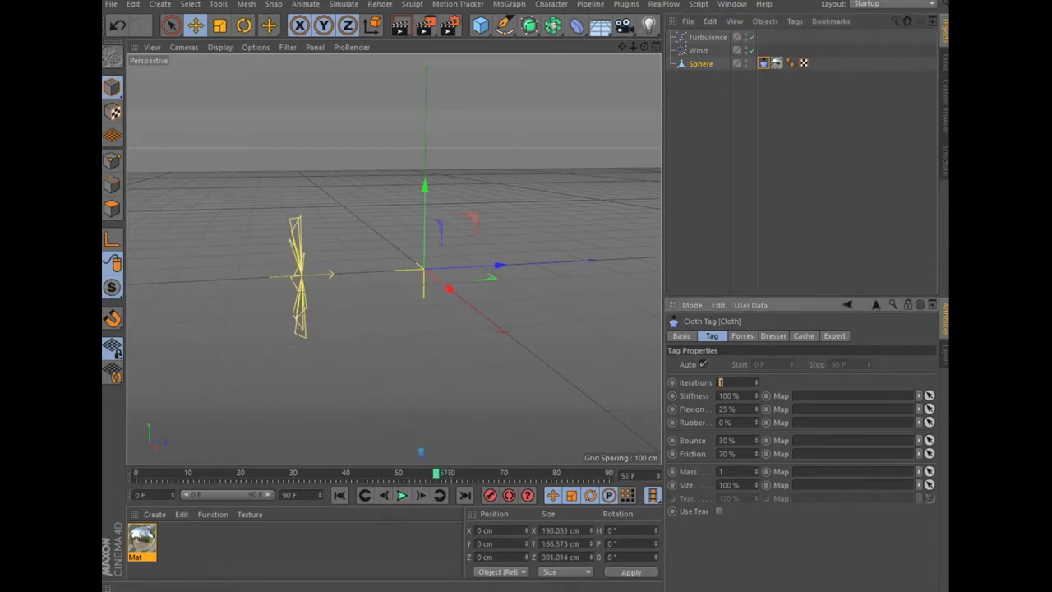
pyautogui.write('96')
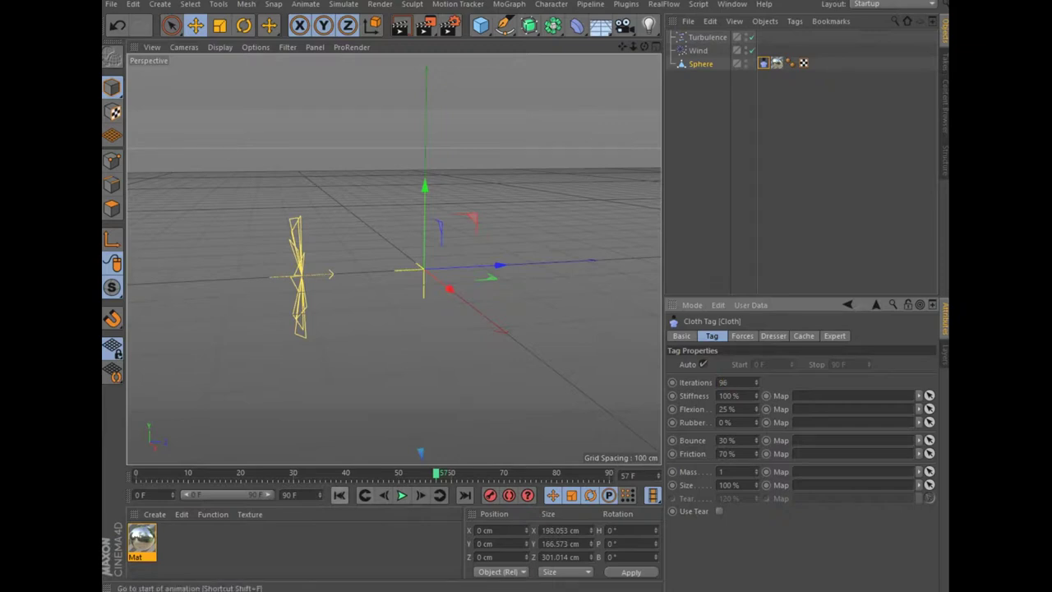
pyautogui.click(339, 495)
pyautogui.click(402, 494)
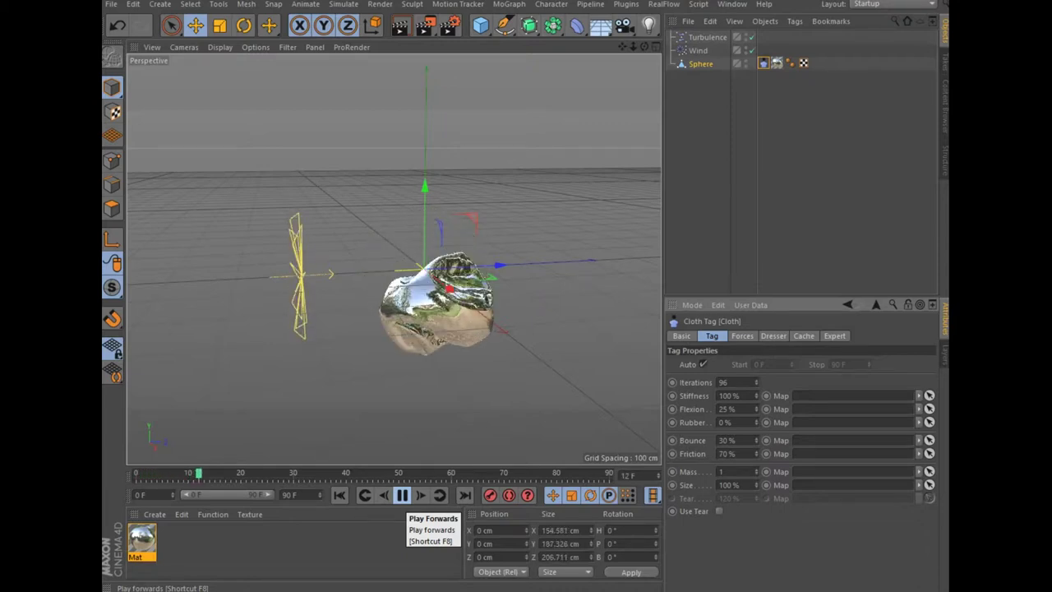
pyautogui.click(402, 495)
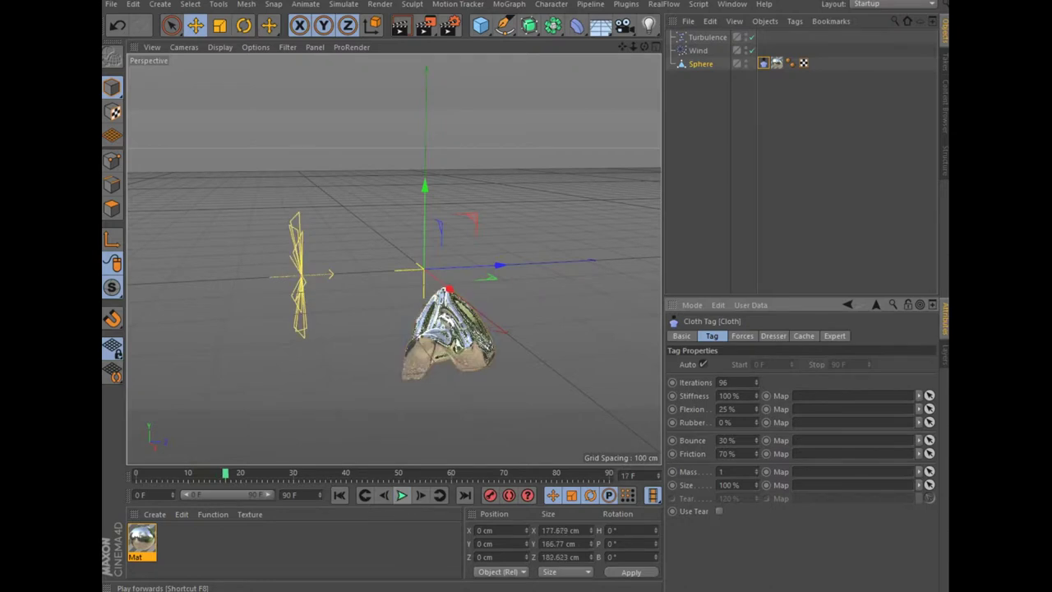
pyautogui.click(742, 336)
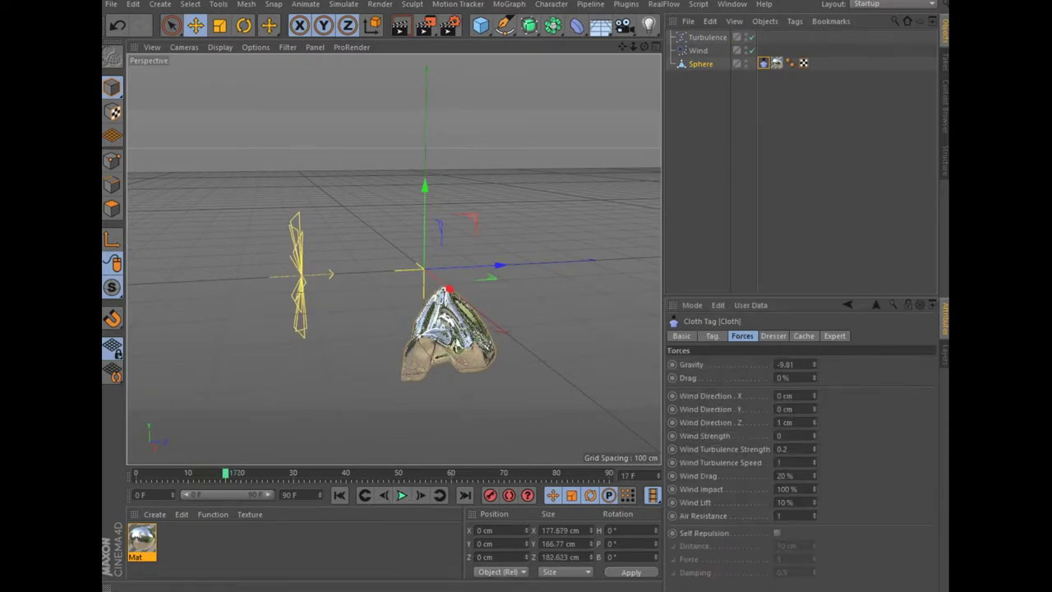
# Set the Cloth tag's Gravity to 0
pyautogui.click(712, 335)
pyautogui.click(742, 336)
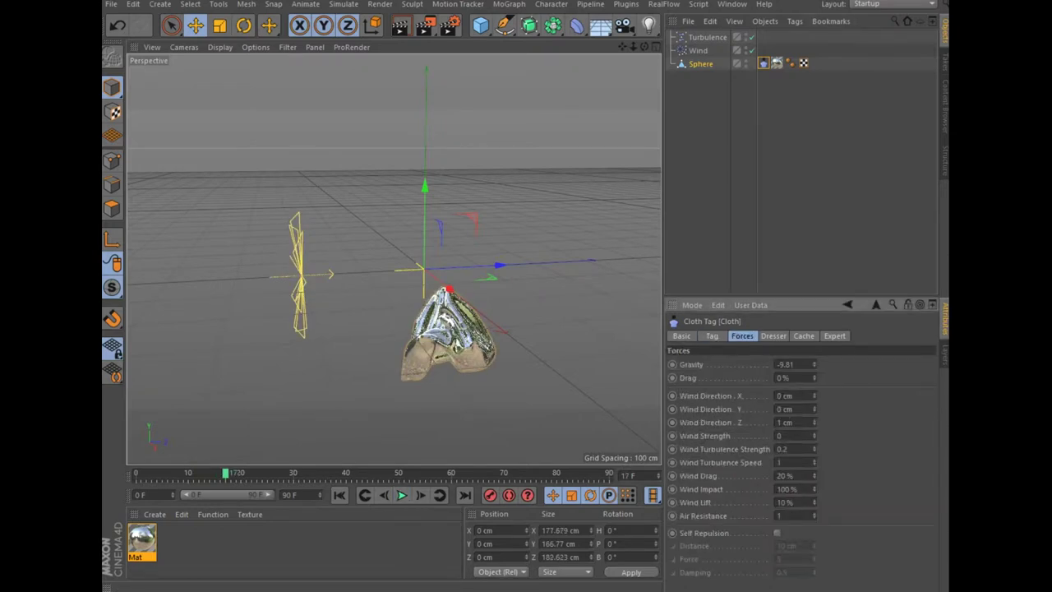
pyautogui.press('BackSpace')
pyautogui.press('BackSpace')
pyautogui.press('BackSpace')
pyautogui.write('0')
# Zero the cloth's Wind Direction Z, turbulence strength and speed, and Wind Drag
pyautogui.doubleClick(785, 422)
pyautogui.write('0')
pyautogui.press('Tab')
pyautogui.press('Tab')
pyautogui.write('0')
pyautogui.press('Tab')
pyautogui.write('0')
pyautogui.press('Tab')
pyautogui.write('000')
pyautogui.press('Tab')
pyautogui.write('0')
# Rewind and replay the simulation to see the sphere crumple in place
pyautogui.click(339, 494)
pyautogui.click(401, 495)
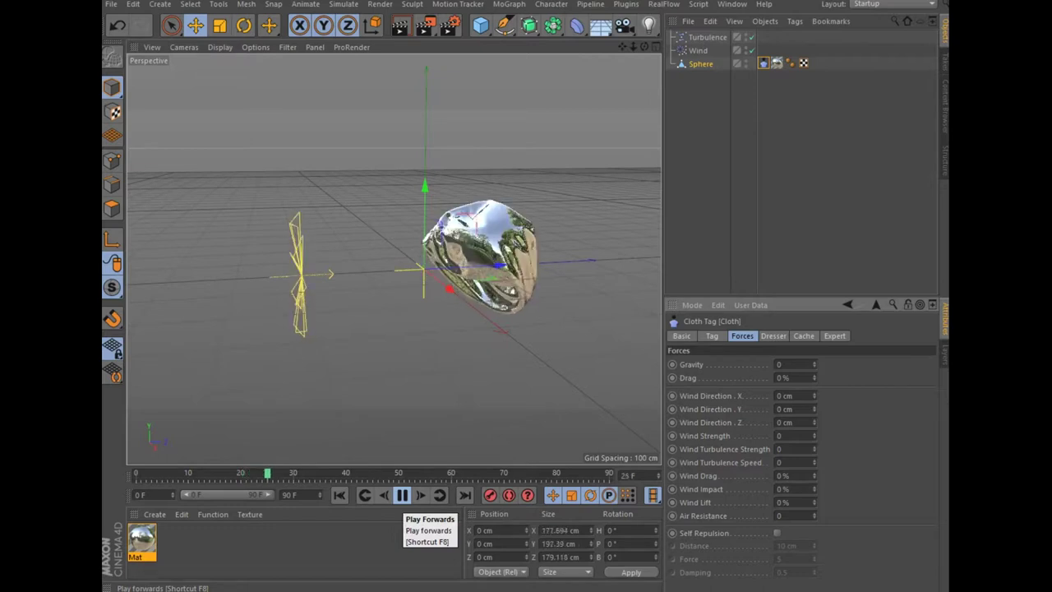
pyautogui.click(402, 494)
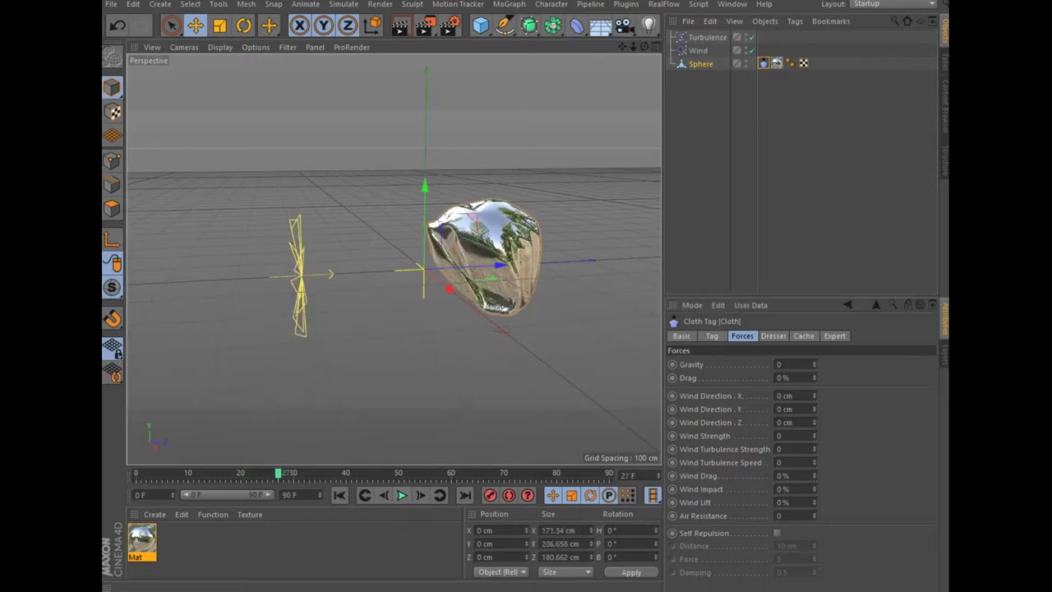
pyautogui.click(290, 494)
# Set the scene end frame to 500 F and extend the preview range to full length
pyautogui.write('500')
pyautogui.press('Return')
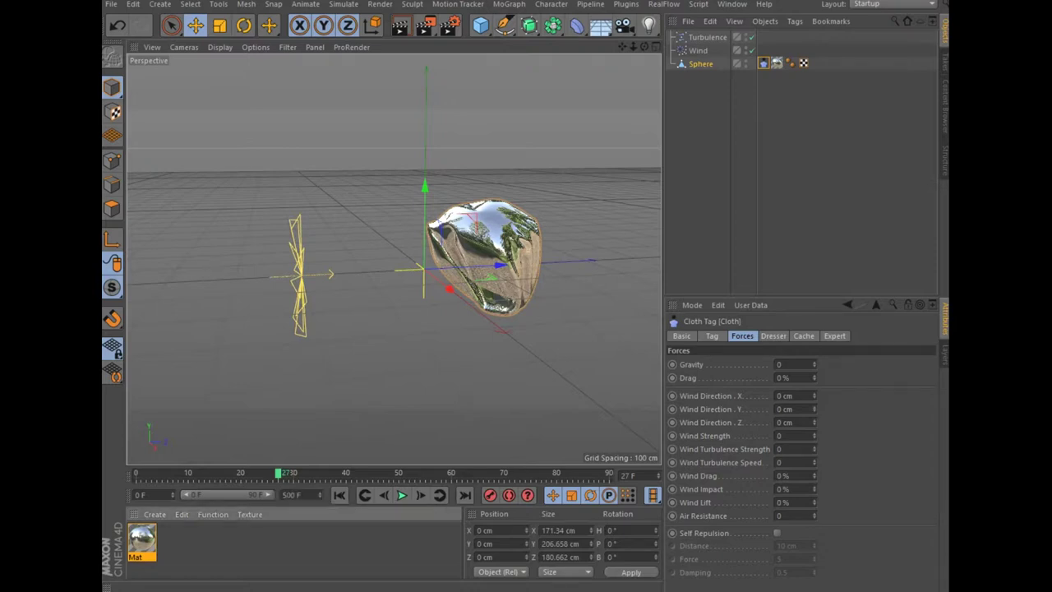
pyautogui.moveTo(212, 494); pyautogui.dragTo(274, 494)
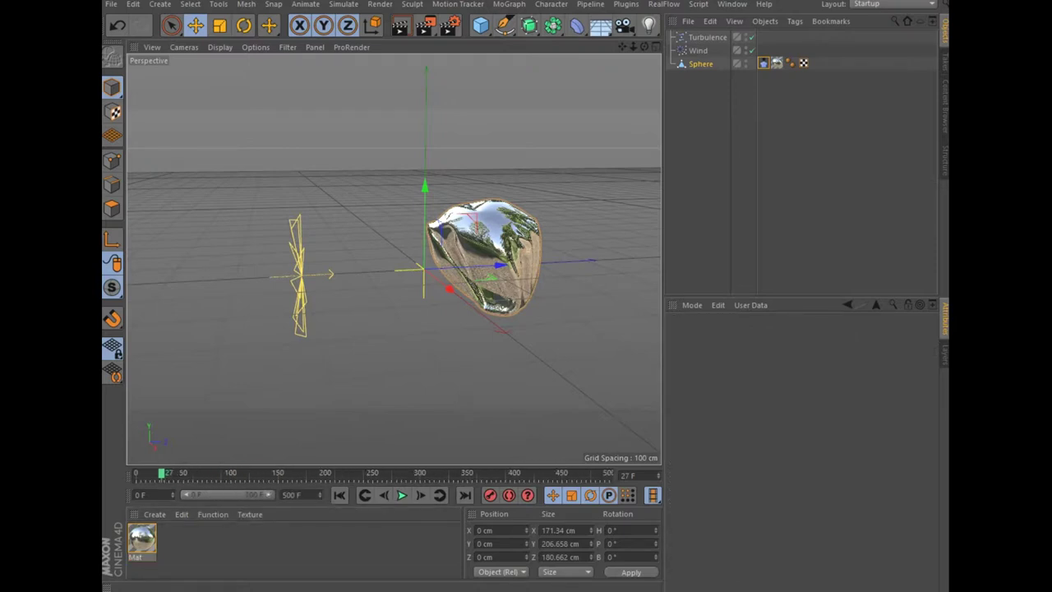
# Set the cloth's Drag to 100%
pyautogui.click(777, 63)
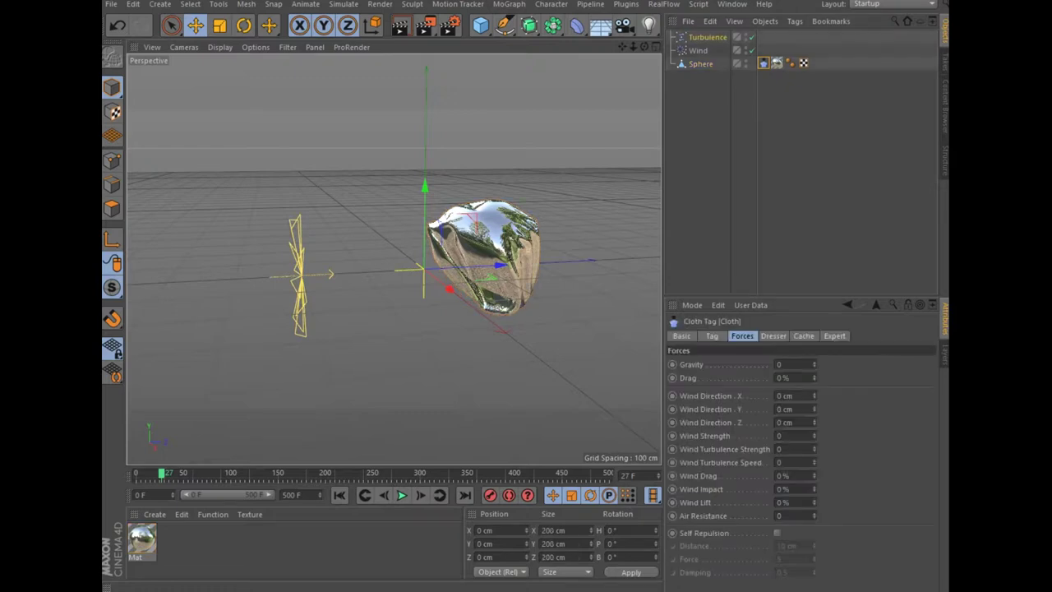
pyautogui.click(782, 378)
pyautogui.write('100')
pyautogui.press('Return')
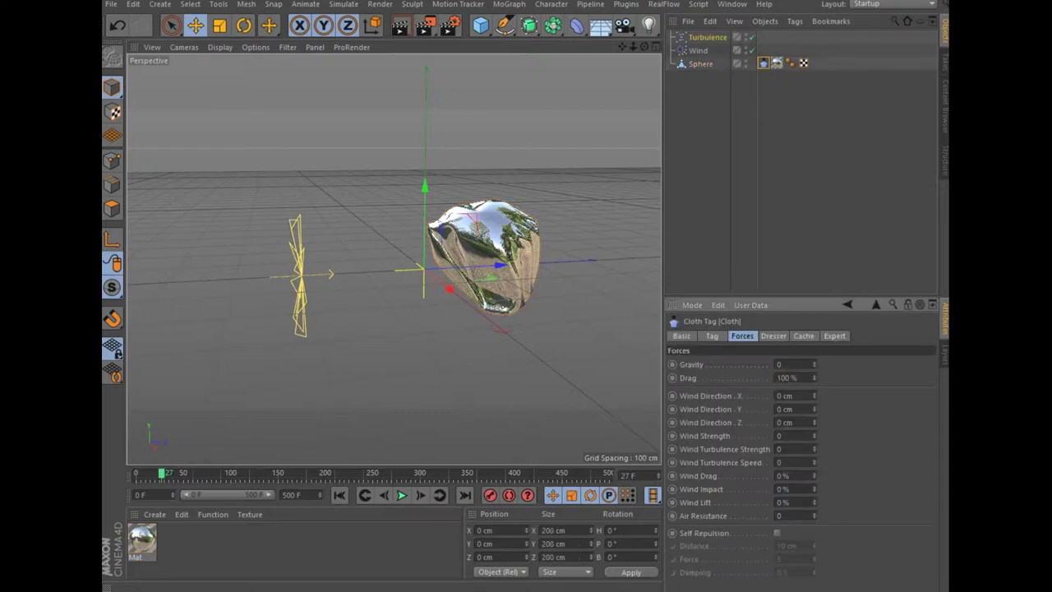
# Replay the cloth simulation from frame 0 to check the slower deformation
pyautogui.click(402, 495)
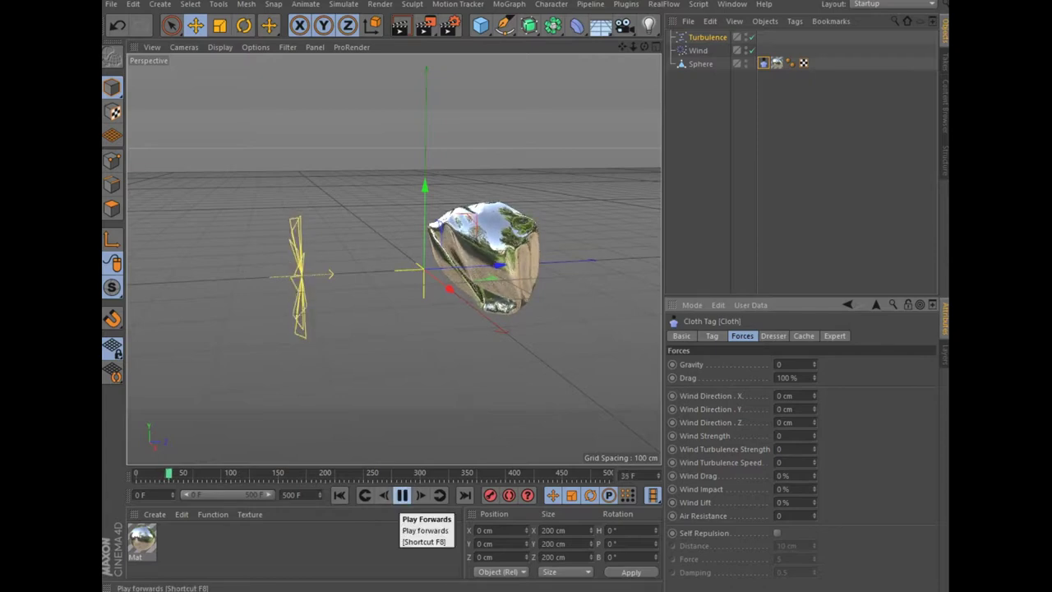
pyautogui.click(402, 495)
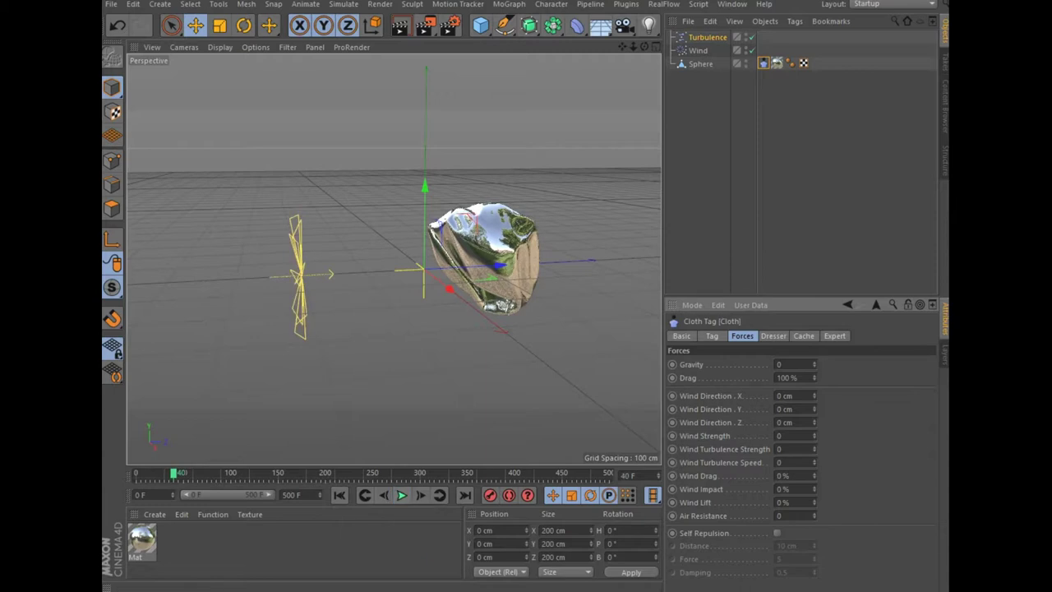
pyautogui.click(340, 495)
pyautogui.click(402, 495)
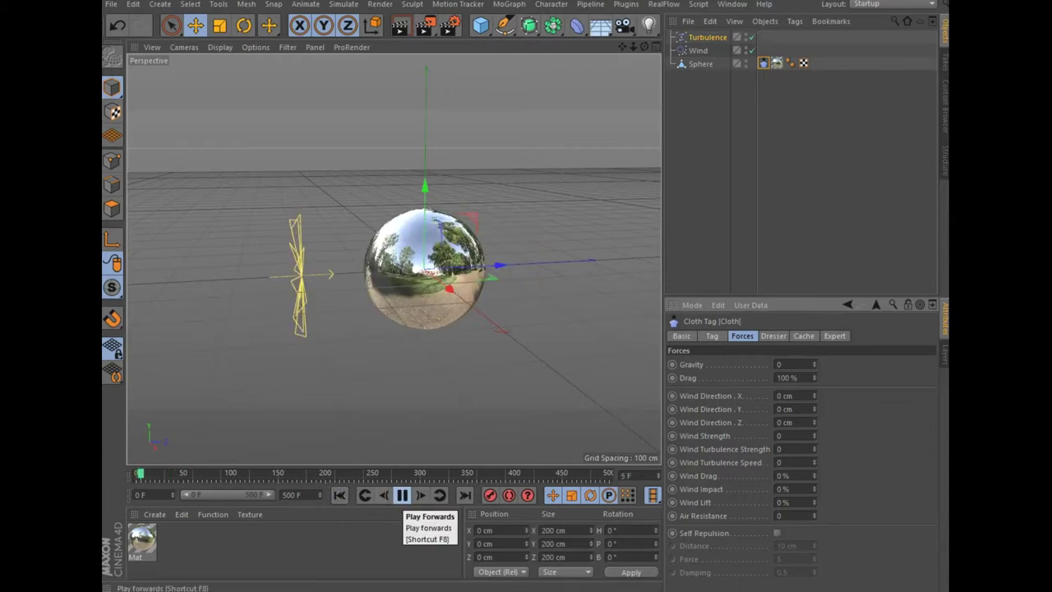
pyautogui.click(402, 495)
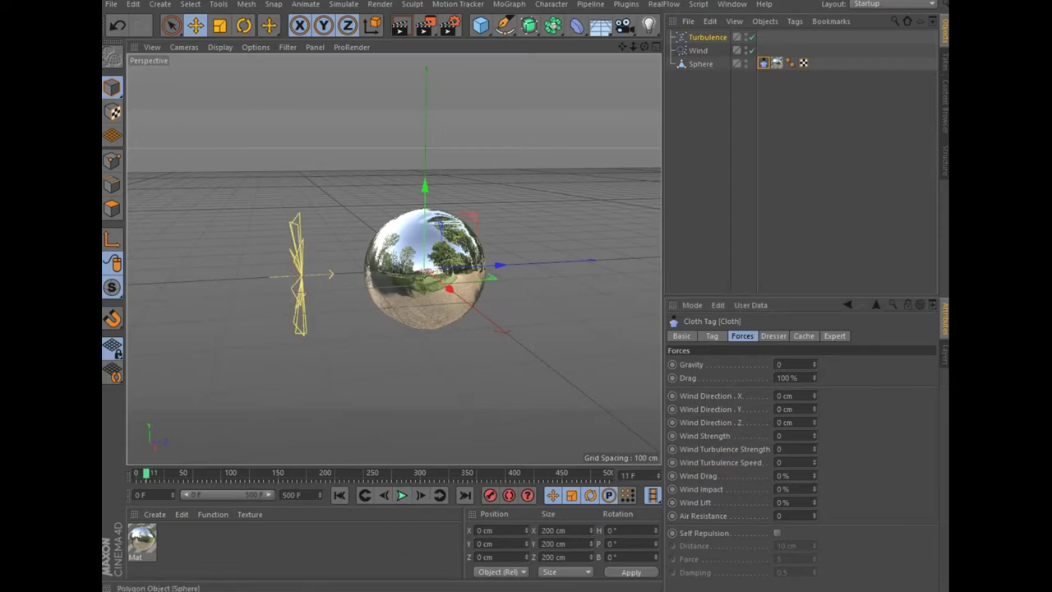
pyautogui.click(700, 63)
pyautogui.click(529, 26)
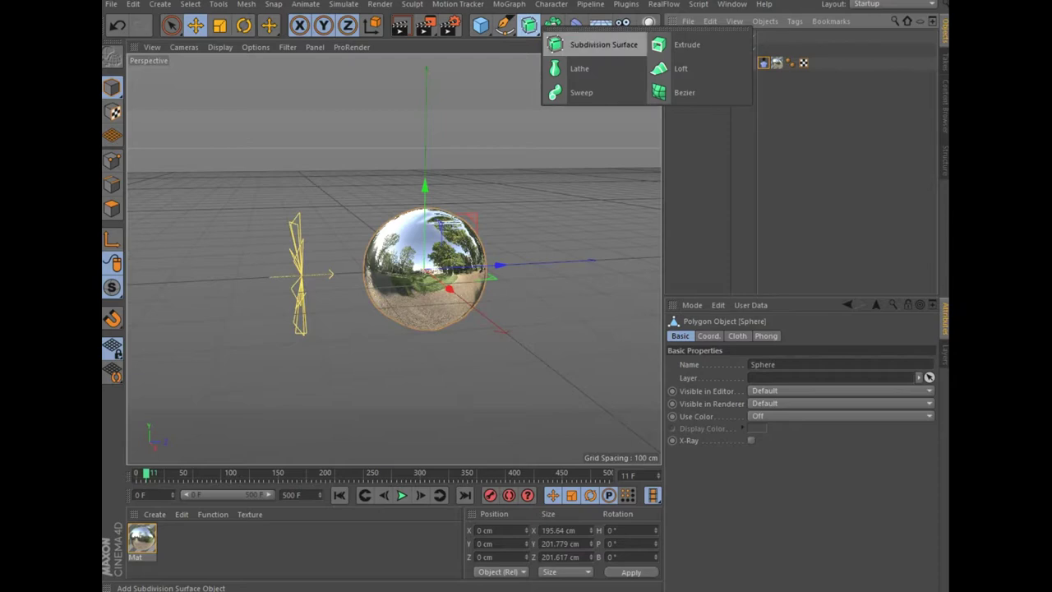
# Add a Subdivision Surface, nest the cloth Sphere under it, and review its Cloth and Phong settings
pyautogui.click(596, 44)
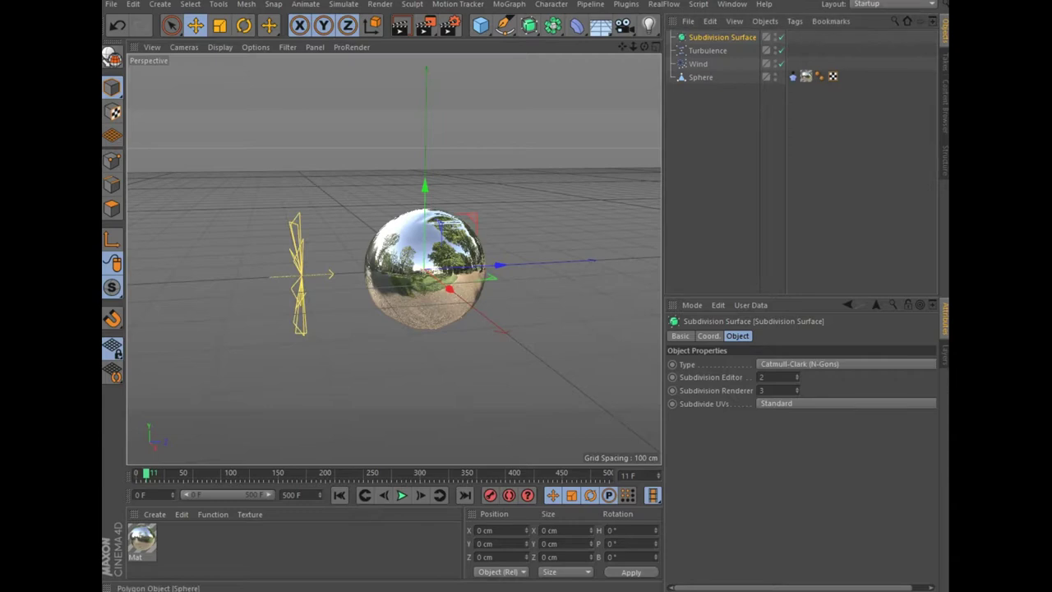
pyautogui.click(700, 77)
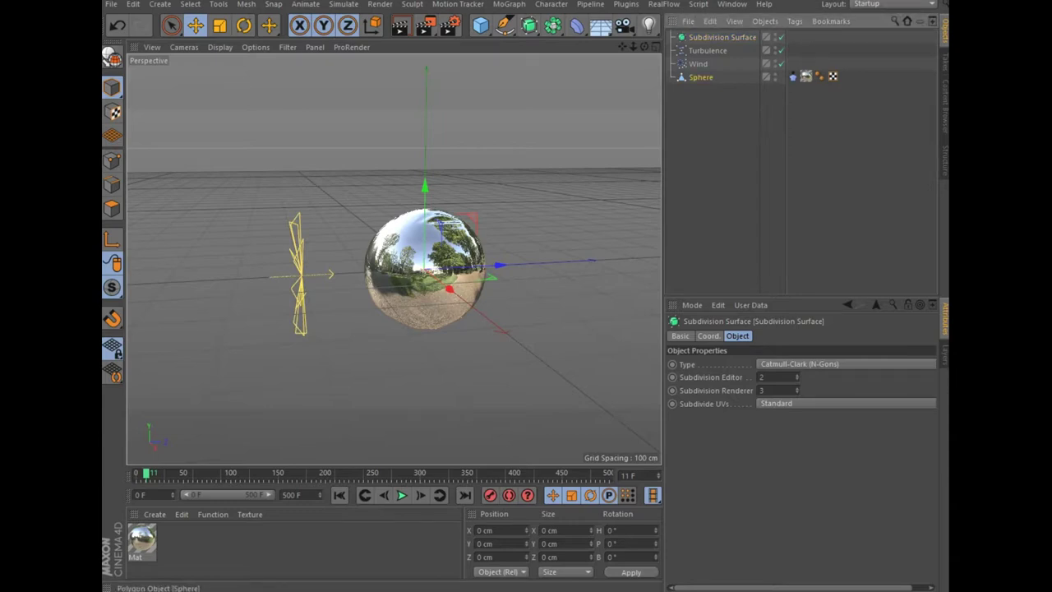
pyautogui.moveTo(701, 78); pyautogui.dragTo(713, 37)
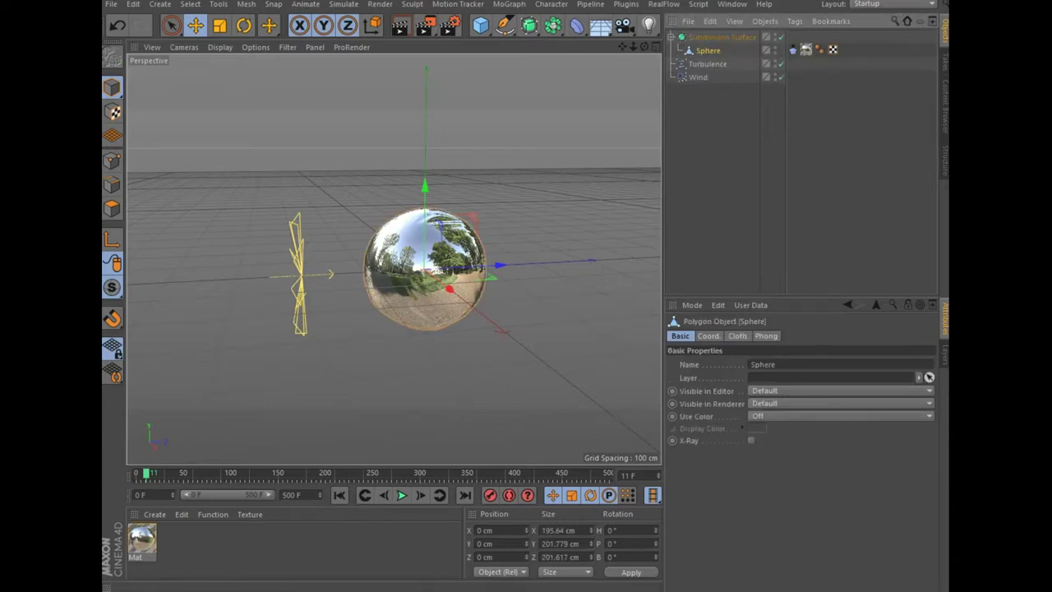
pyautogui.click(737, 336)
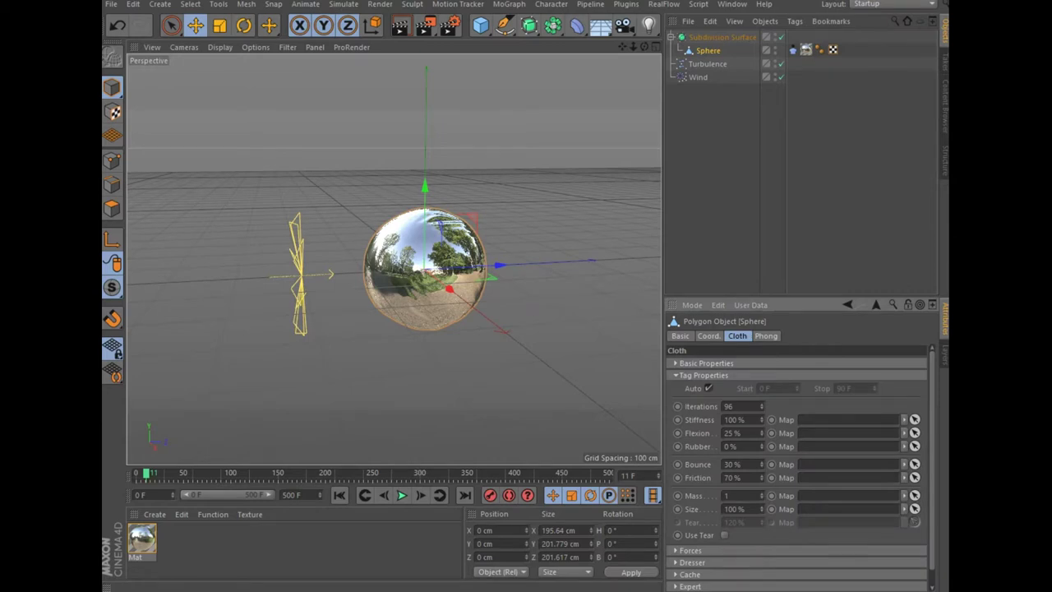
pyautogui.click(766, 336)
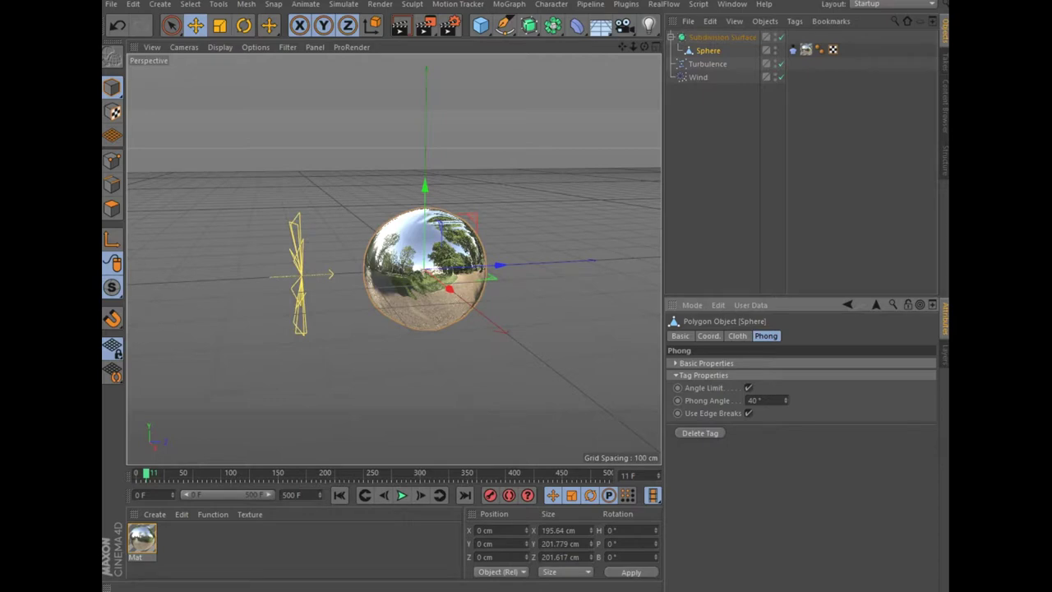
# Switch the Subdivision Surface type to OpenSubdiv Loop
pyautogui.click(722, 37)
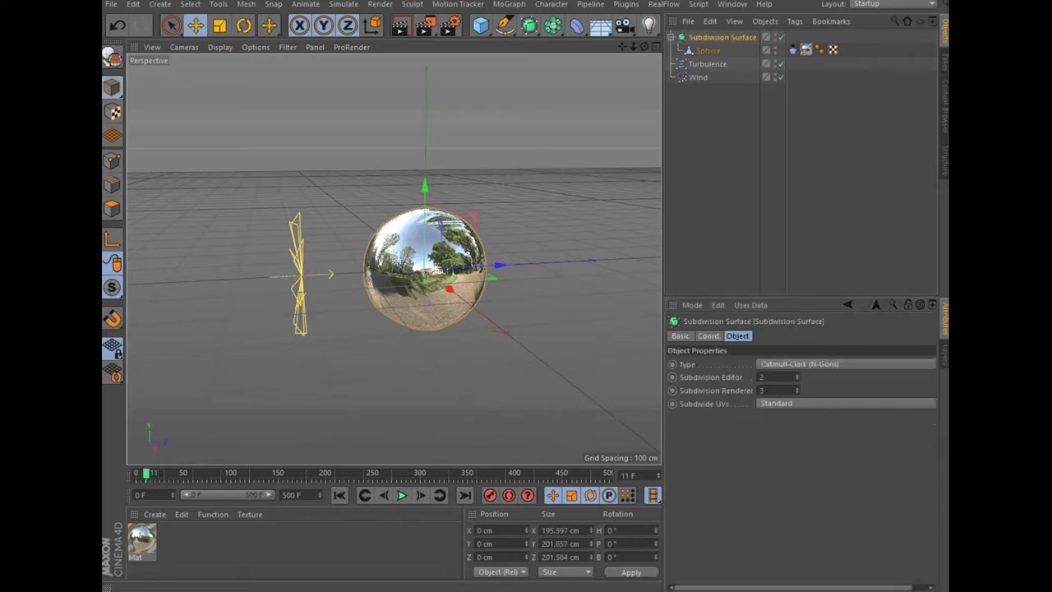
pyautogui.click(822, 363)
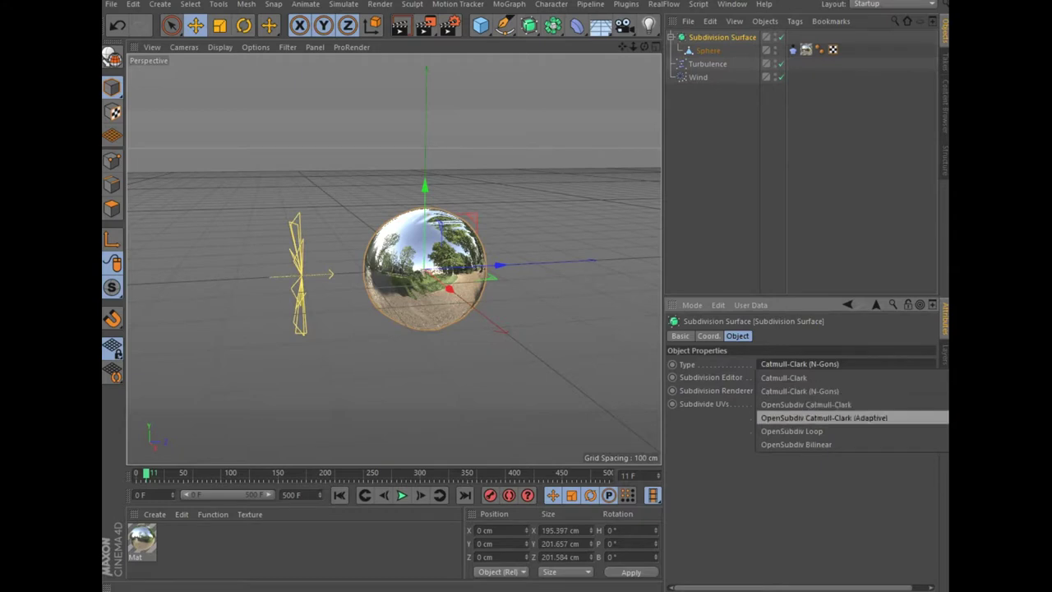
pyautogui.click(791, 430)
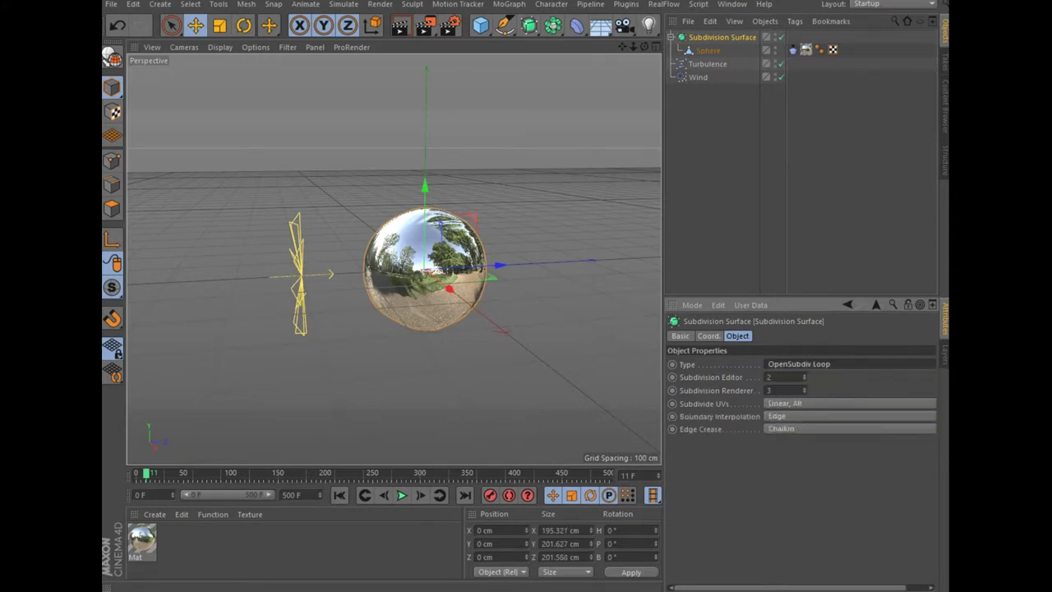
# Play the simulation briefly to preview the Loop smoothing, then stop it
pyautogui.click(402, 495)
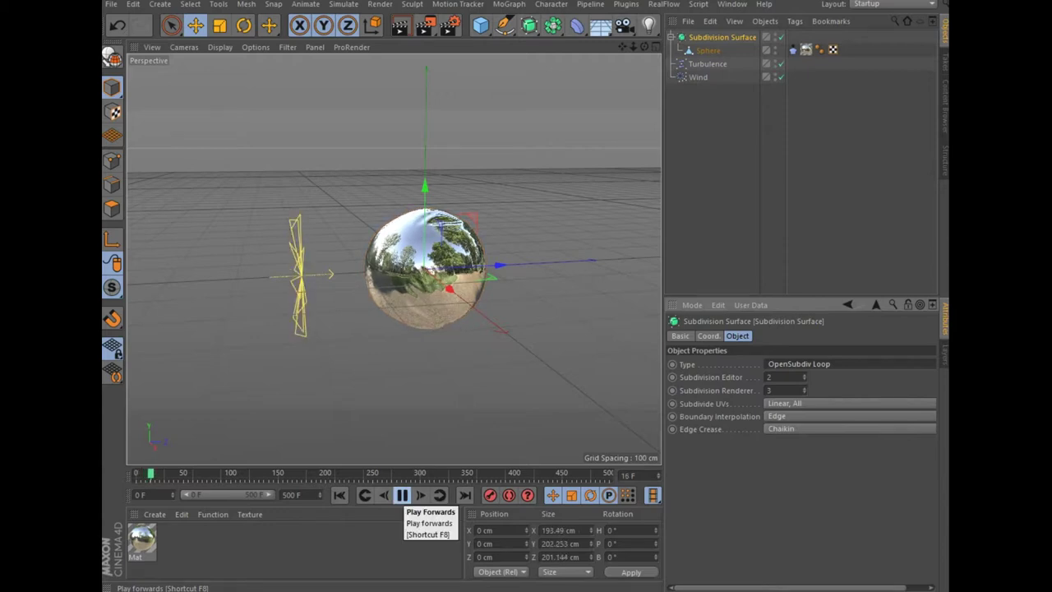
pyautogui.click(402, 495)
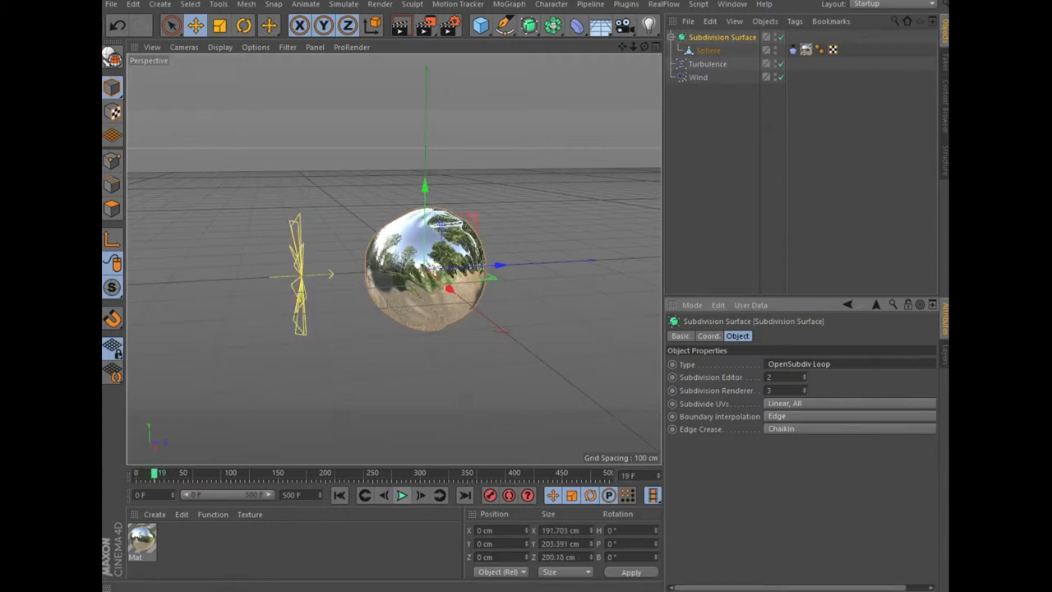
pyautogui.click(155, 514)
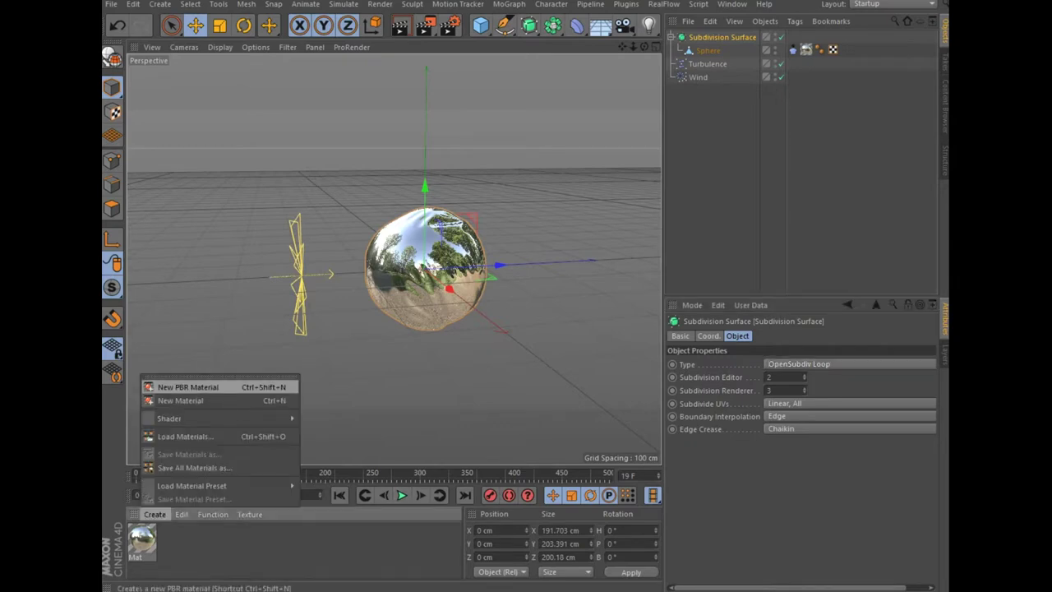
# Apply a new white material Mat.1 to the sphere and preview the cloth wrinkles
pyautogui.click(180, 401)
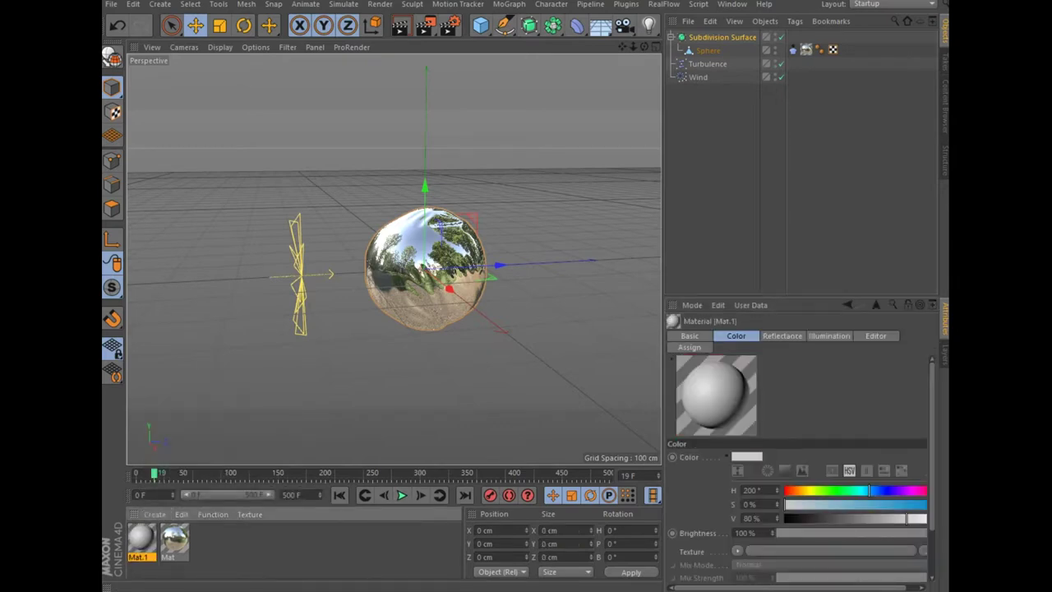
pyautogui.moveTo(141, 539); pyautogui.dragTo(374, 240)
pyautogui.click(402, 496)
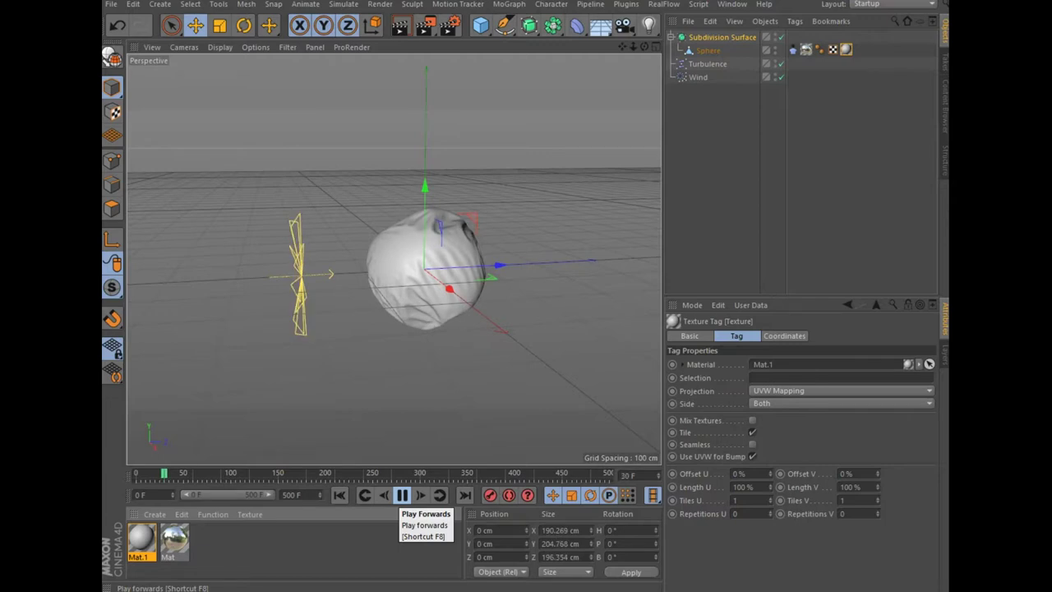
pyautogui.click(402, 496)
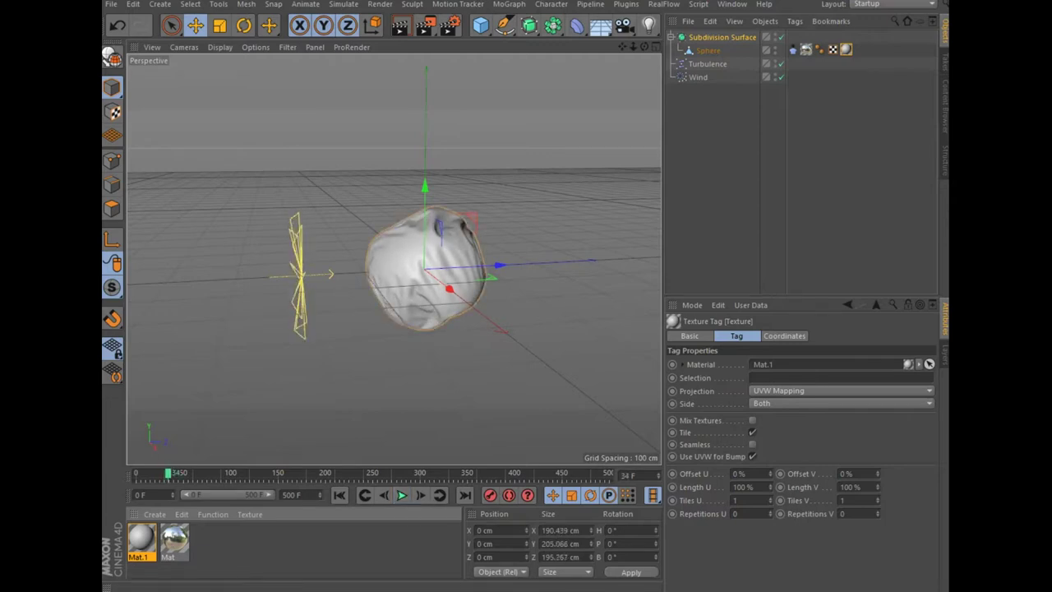
pyautogui.click(793, 50)
pyautogui.doubleClick(781, 365)
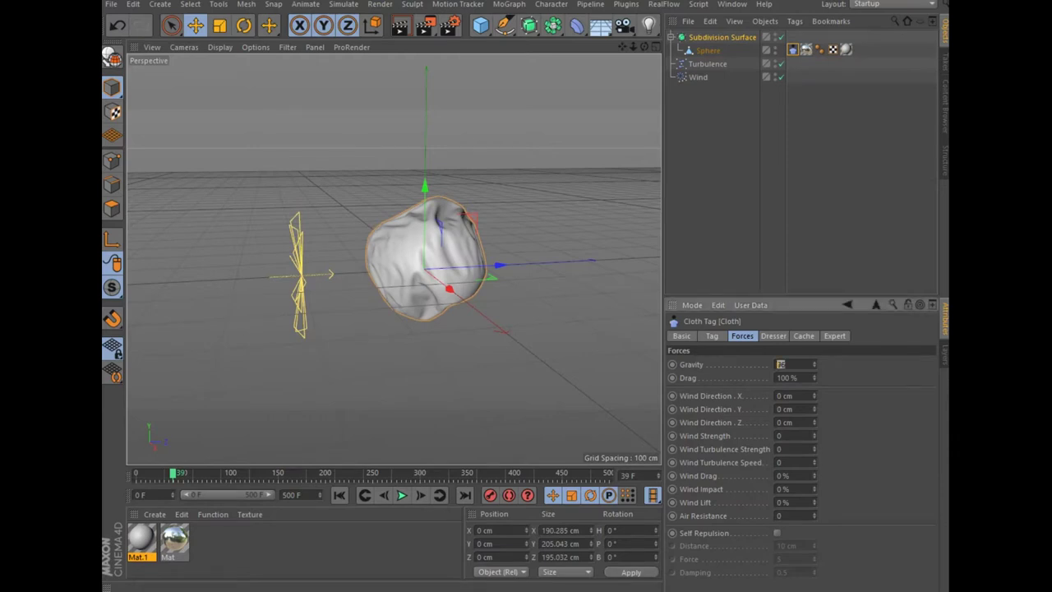
# Set cloth Gravity to -20 and Wind Direction X to 90, then preview the simulation
pyautogui.write('-20')
pyautogui.press('Tab')
pyautogui.write('90')
pyautogui.click(402, 495)
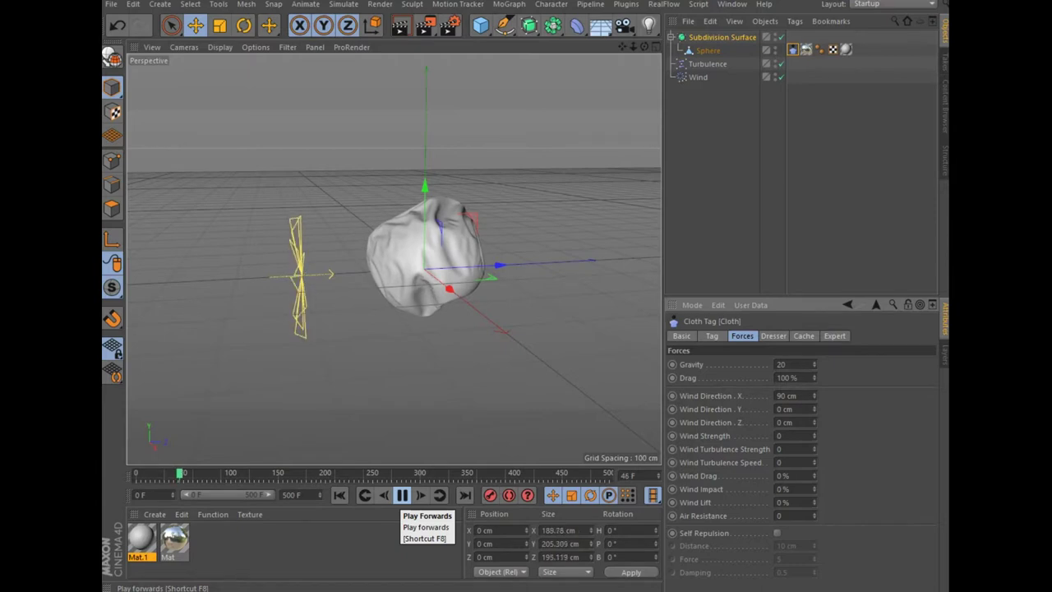
pyautogui.click(402, 494)
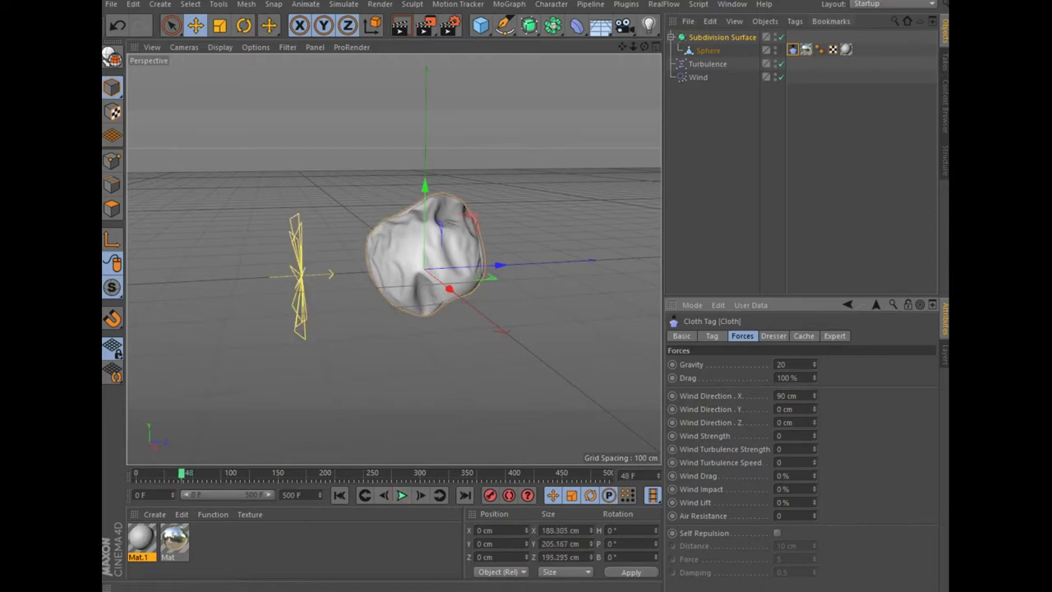
# Set the Cloth tag's Iterations to 20
pyautogui.click(712, 335)
pyautogui.click(723, 382)
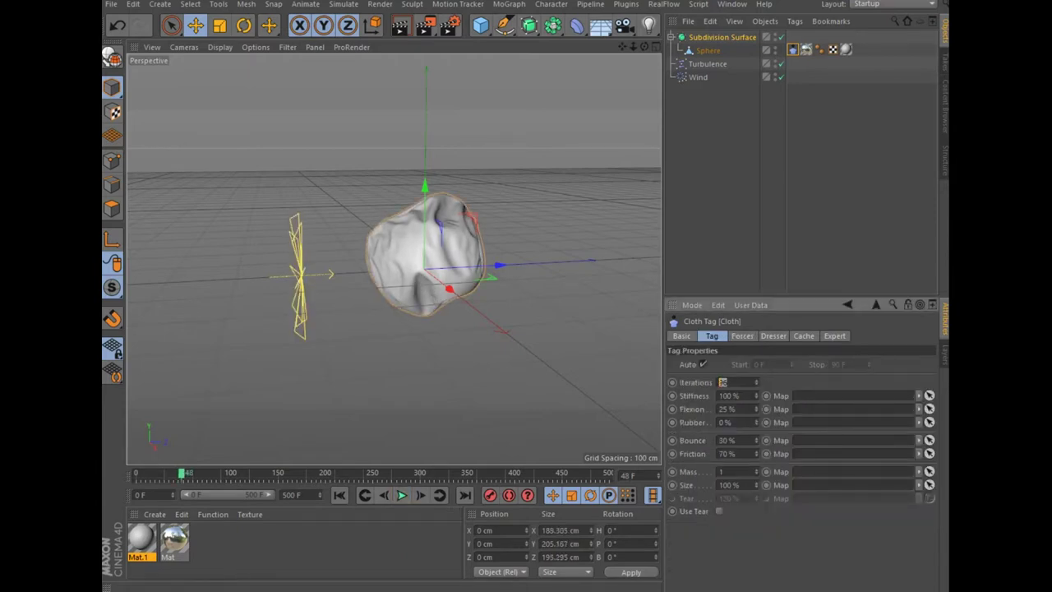
pyautogui.write('20')
# Set cloth Gravity, Drag and Wind Direction X all to 0
pyautogui.click(773, 335)
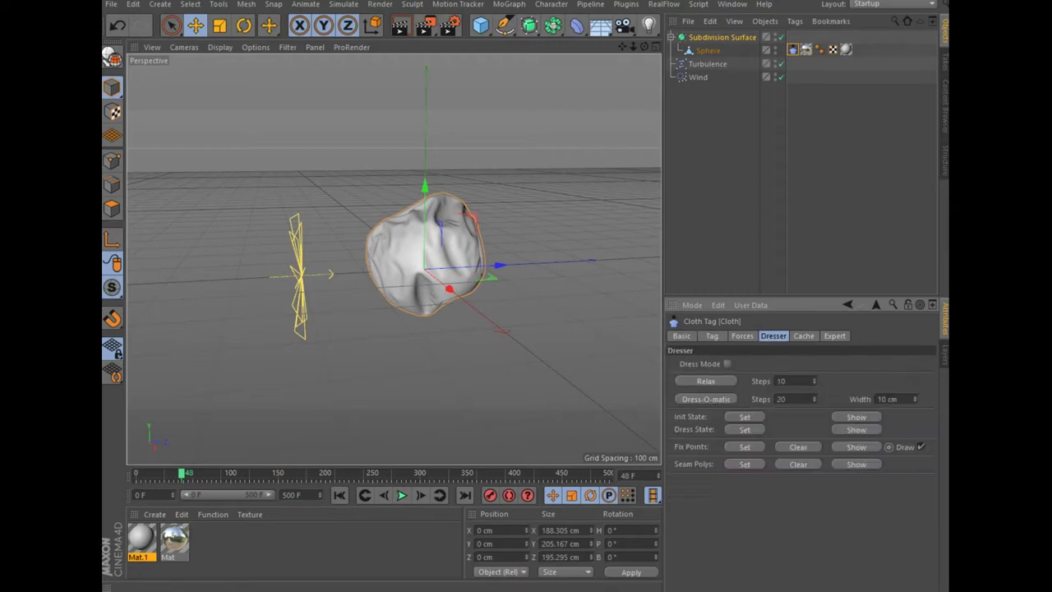
pyautogui.click(742, 335)
pyautogui.hotkey('ctrl', 'a')
pyautogui.write('0')
pyautogui.press('Tab')
pyautogui.write('0')
pyautogui.press('Tab')
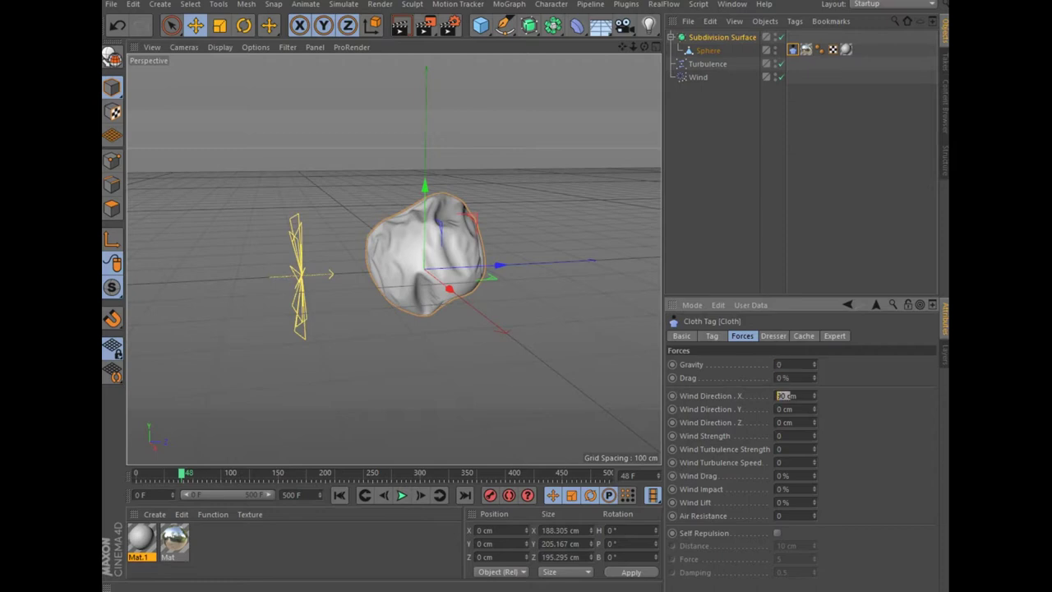
pyautogui.write('0')
pyautogui.press('Return')
# Replay the simulation to frame 69 to watch the sphere crumple flat
pyautogui.click(712, 335)
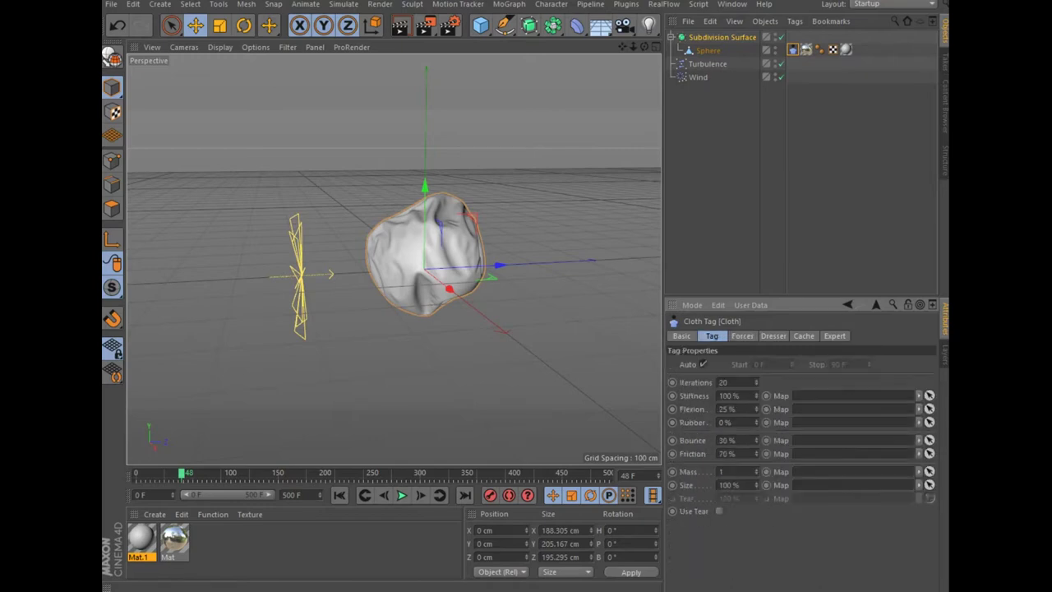
pyautogui.click(402, 495)
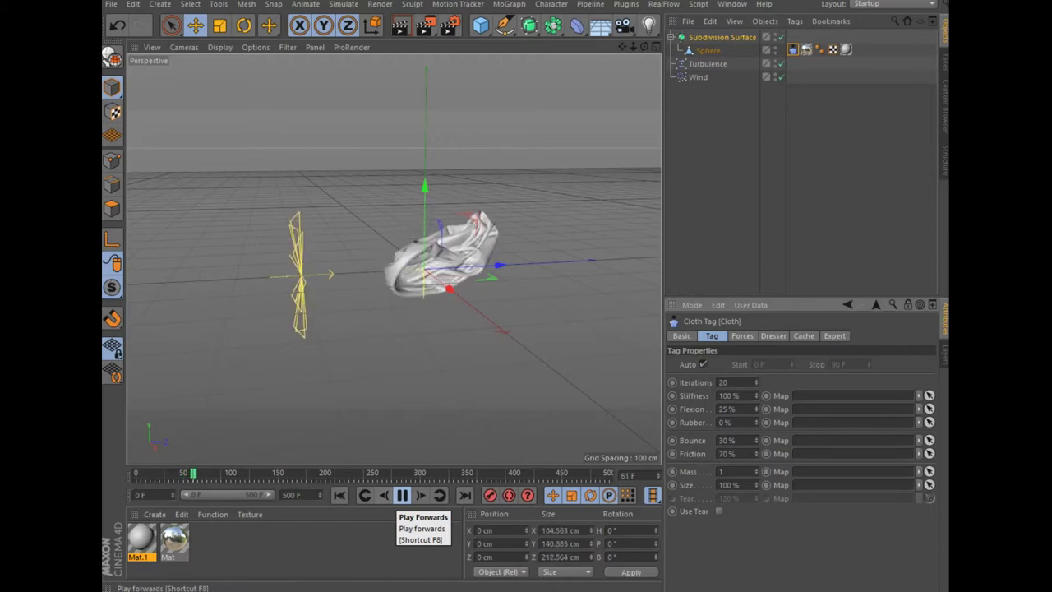
pyautogui.click(401, 495)
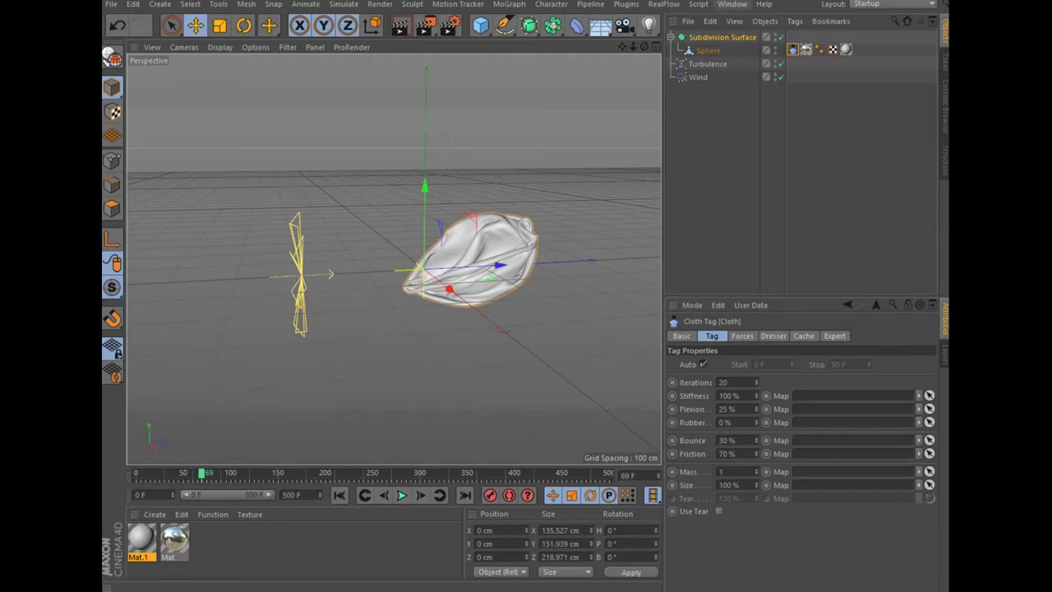
pyautogui.click(723, 37)
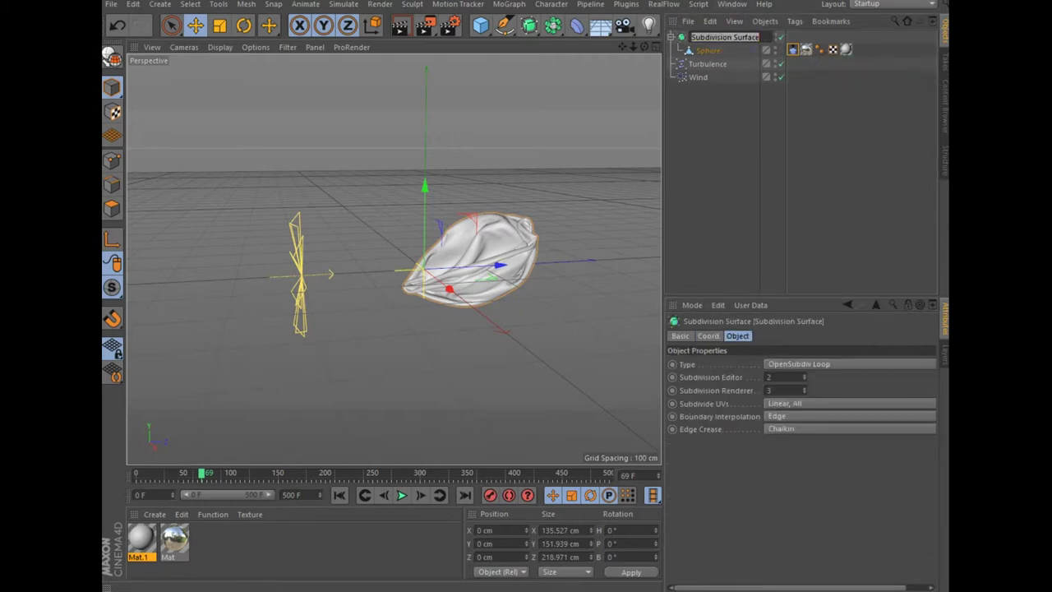
# Rename the Subdivision Surface to V1 and duplicate it with Ctrl+C/Ctrl+V
pyautogui.write('M')
pyautogui.press('BackSpace')
pyautogui.write('V')
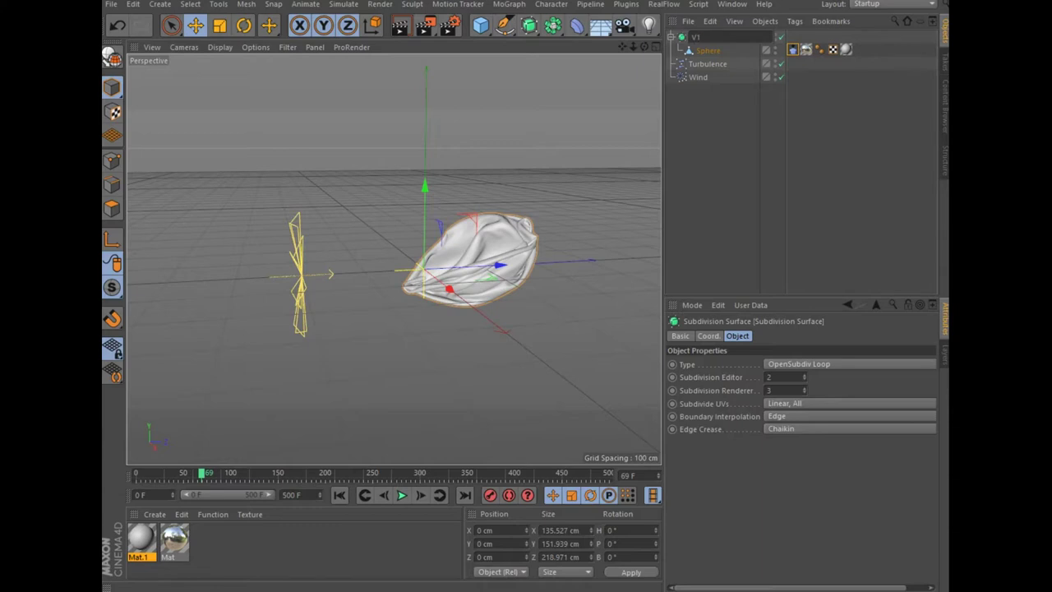
pyautogui.write('1')
pyautogui.press('Return')
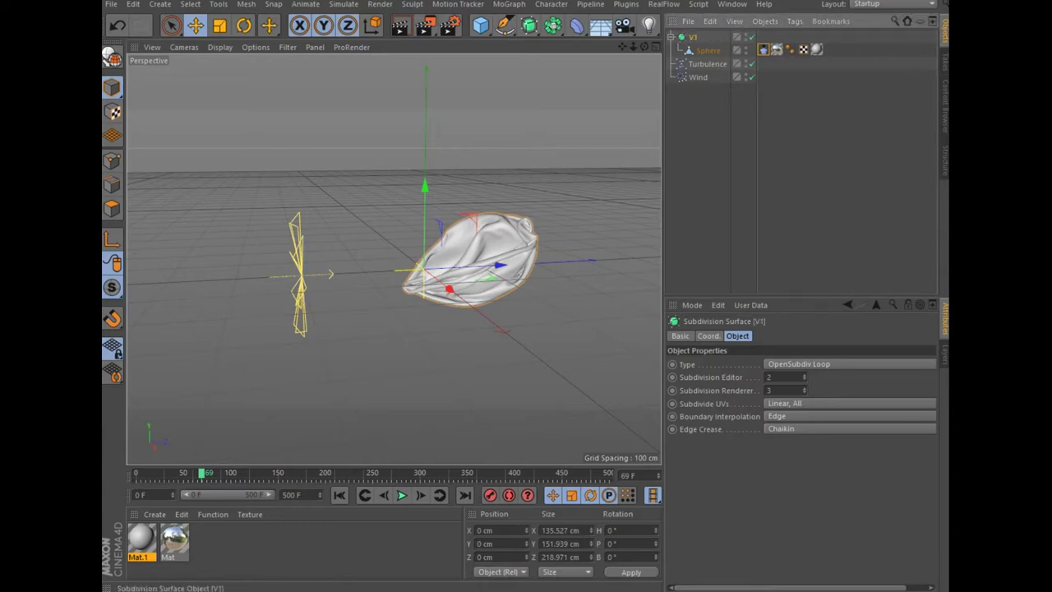
pyautogui.hotkey('ctrl', 'c')
pyautogui.hotkey('ctrl', 'v')
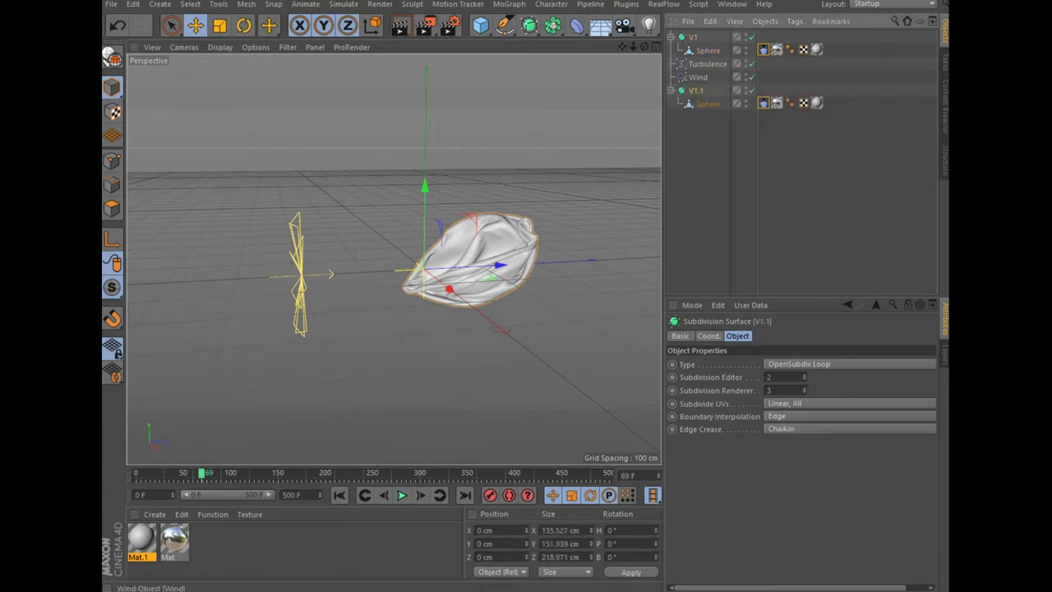
# Rename the original V1 group to V2
pyautogui.doubleClick(696, 37)
pyautogui.press('BackSpace')
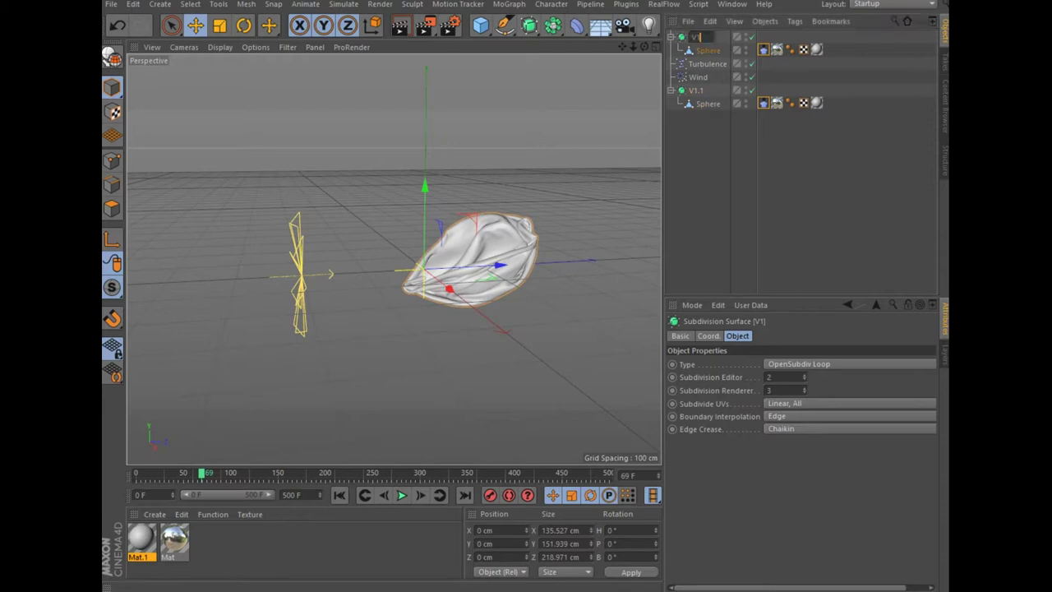
pyautogui.write('2')
pyautogui.press('Return')
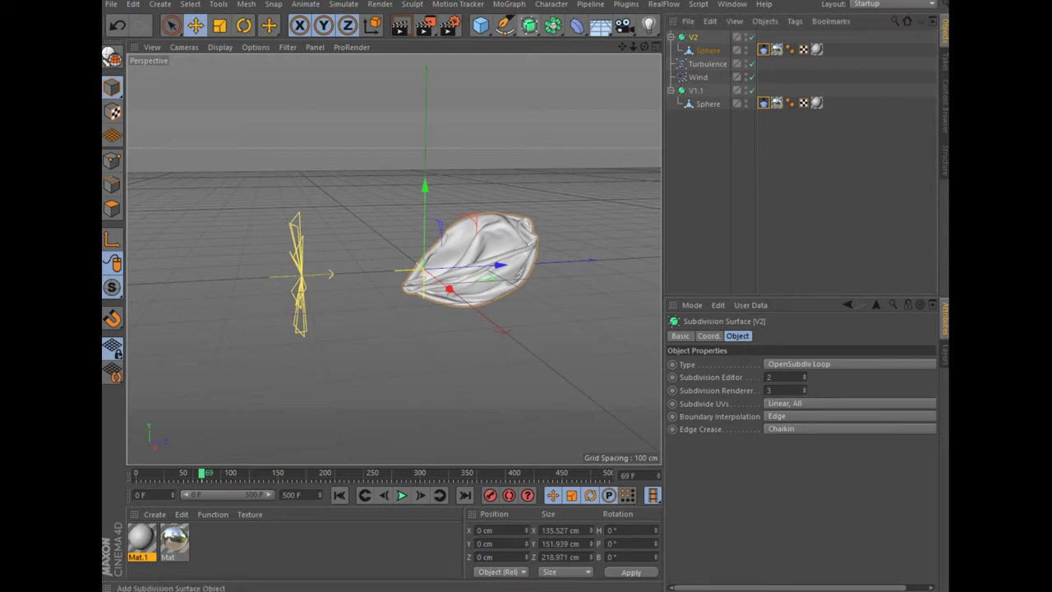
pyautogui.click(576, 25)
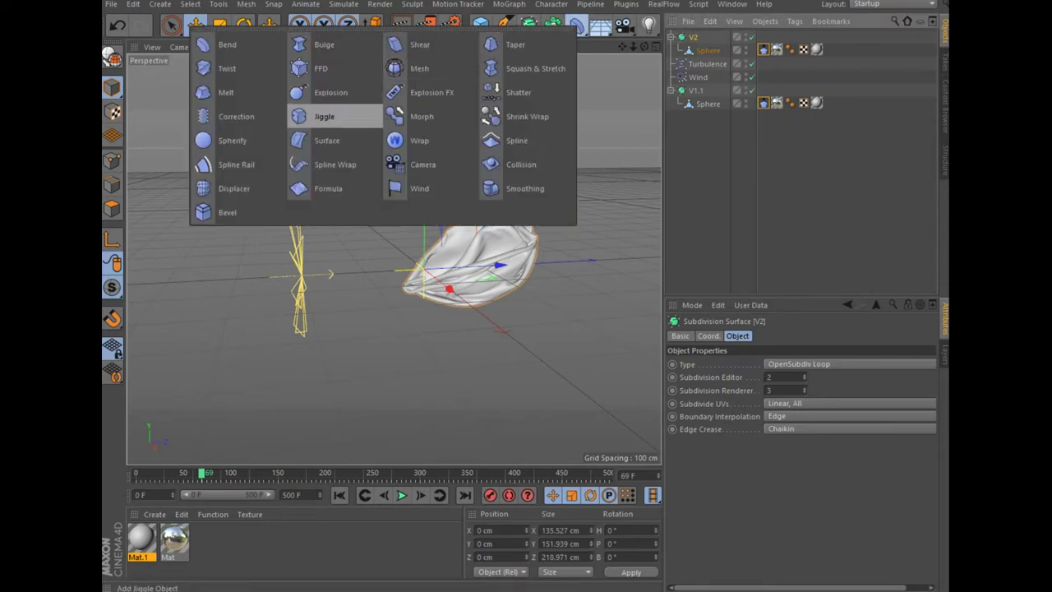
# Add a Jiggle deformer inside the V1.1 group and show its Forces settings
pyautogui.click(322, 116)
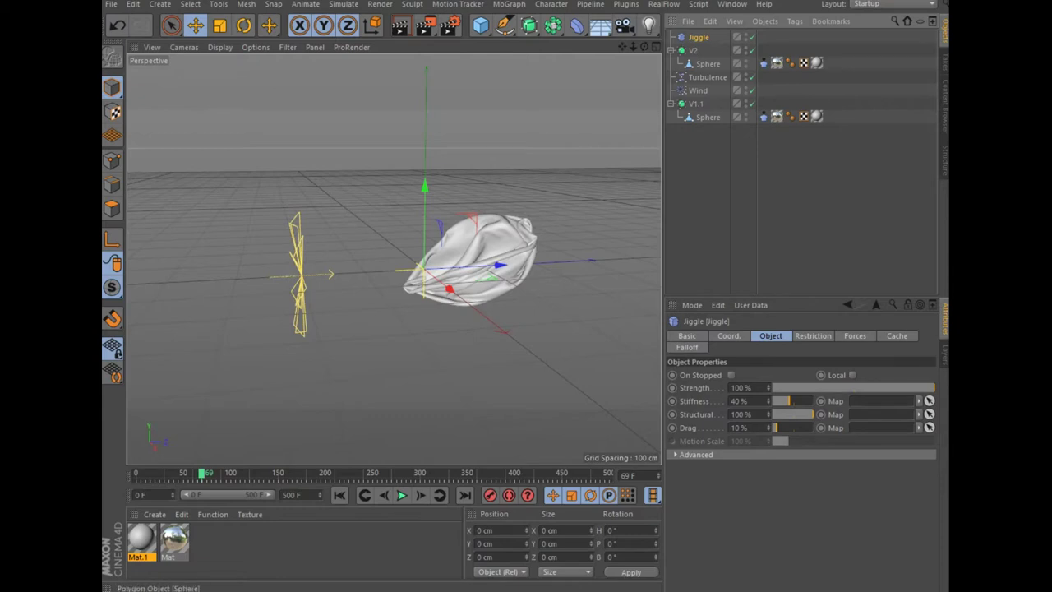
pyautogui.moveTo(698, 37); pyautogui.dragTo(697, 103)
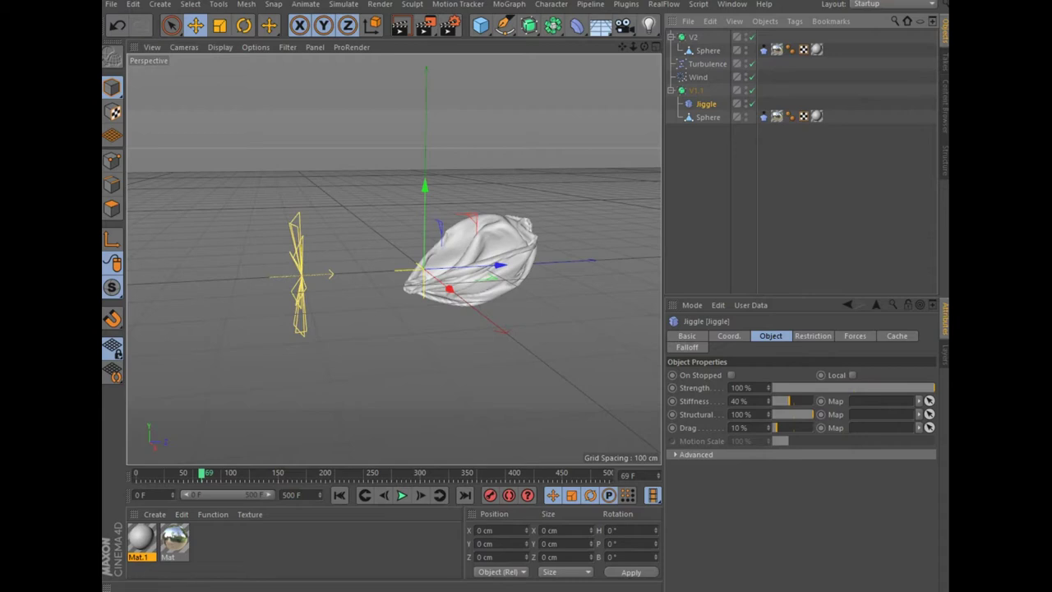
pyautogui.click(687, 347)
pyautogui.click(897, 336)
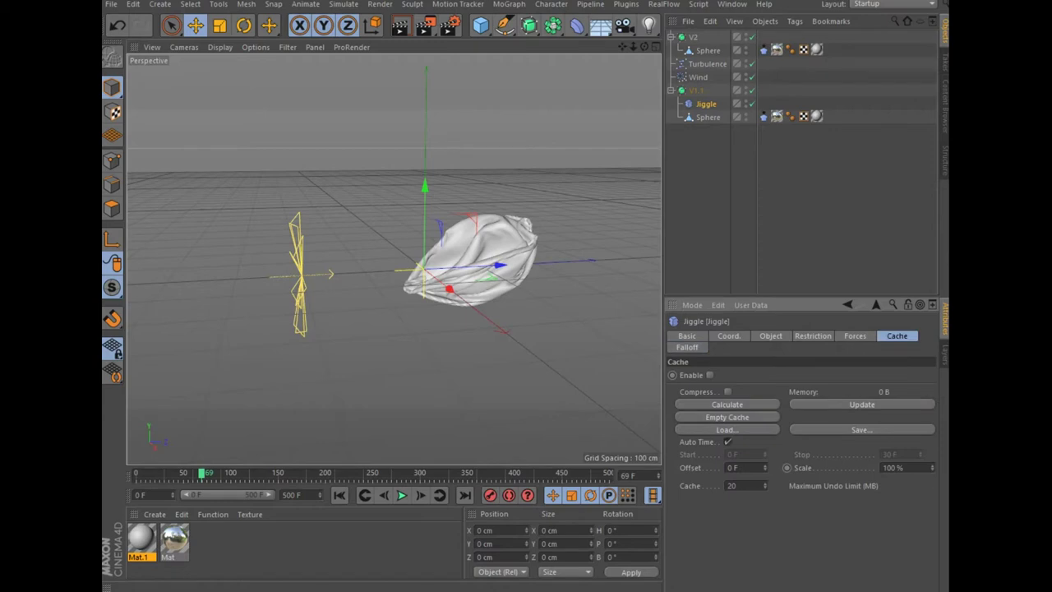
pyautogui.click(855, 335)
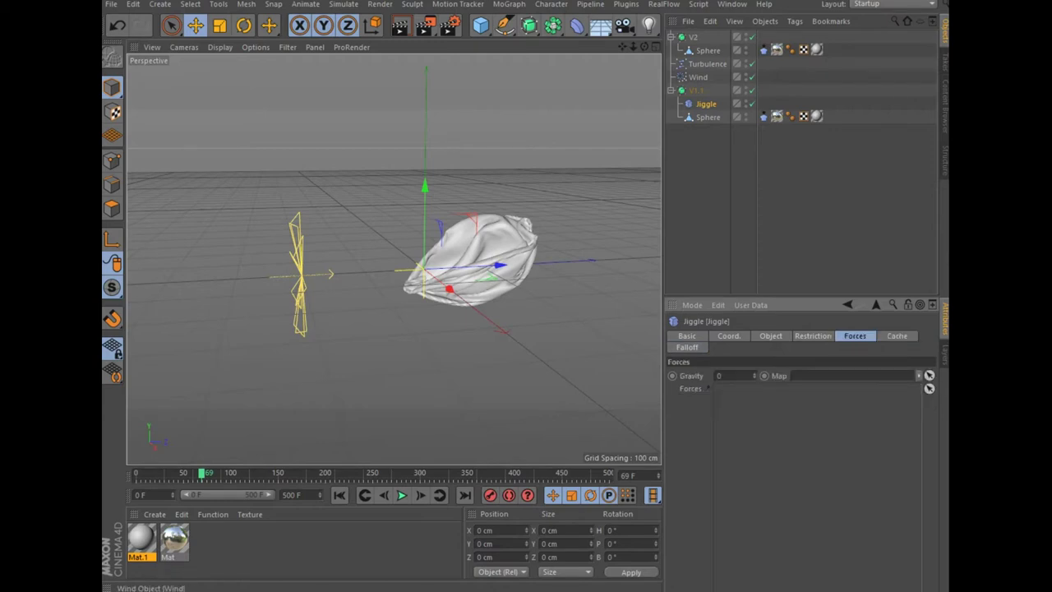
# Add Wind and Turbulence as Jiggle forces and rewind to frame 0
pyautogui.moveTo(698, 76); pyautogui.dragTo(731, 391)
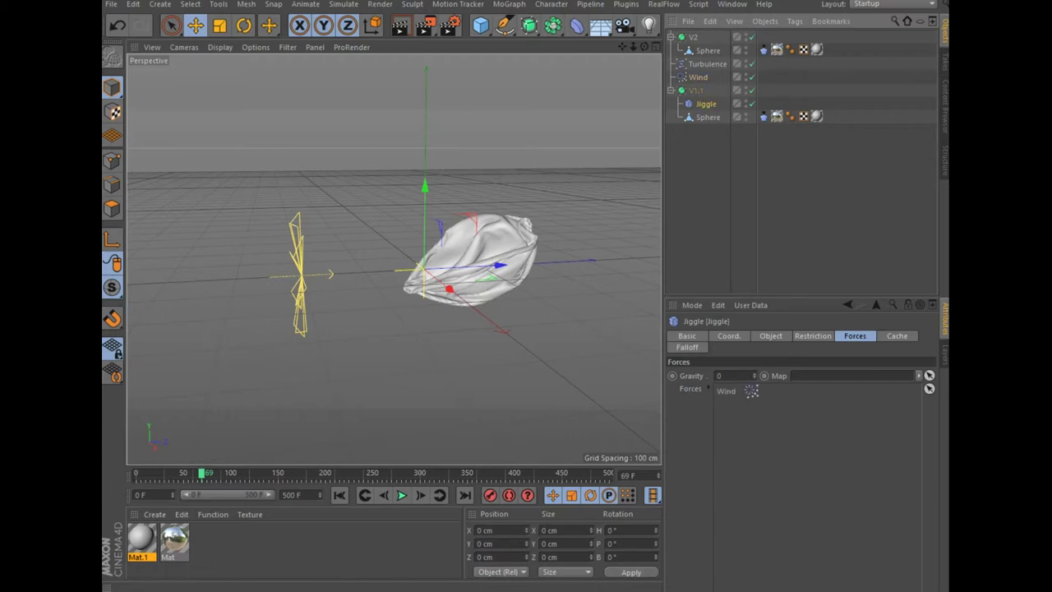
pyautogui.moveTo(708, 64); pyautogui.dragTo(736, 403)
pyautogui.click(340, 495)
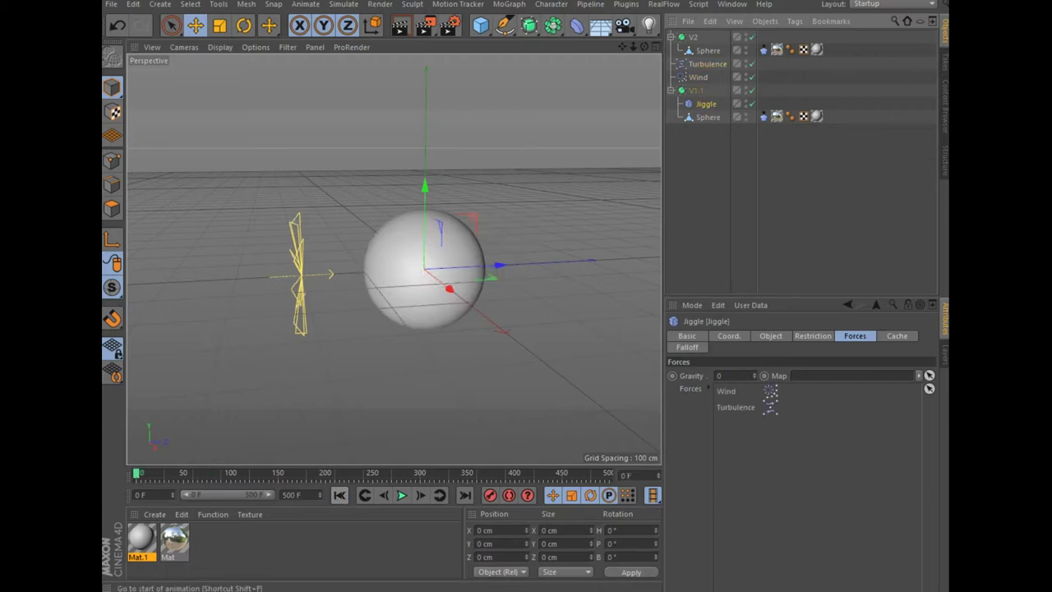
# Preview the jiggle to frame 18, then make Jiggle a child of V1.1's Sphere
pyautogui.click(401, 495)
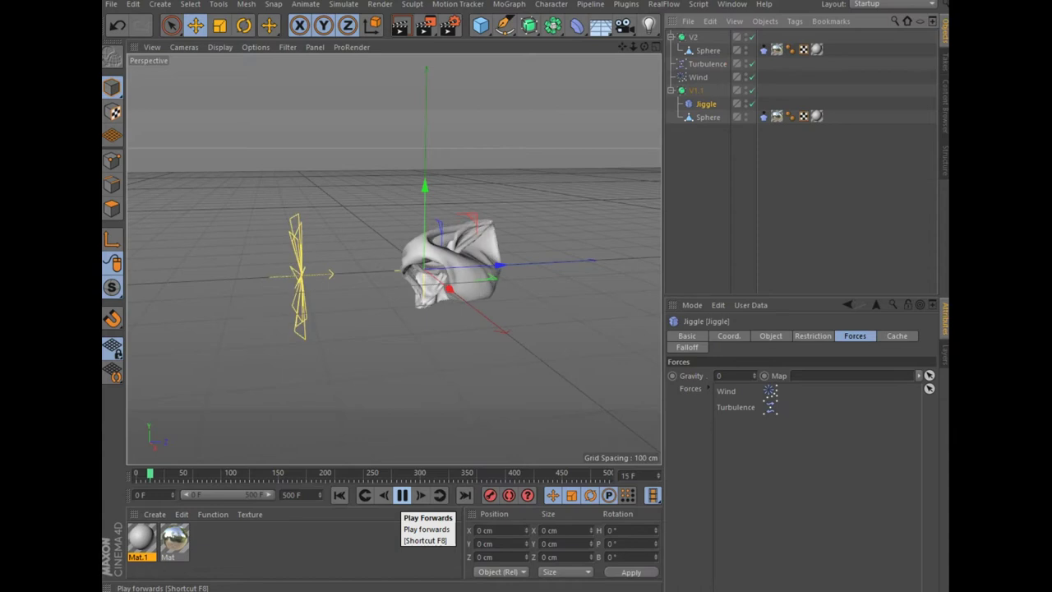
pyautogui.click(401, 495)
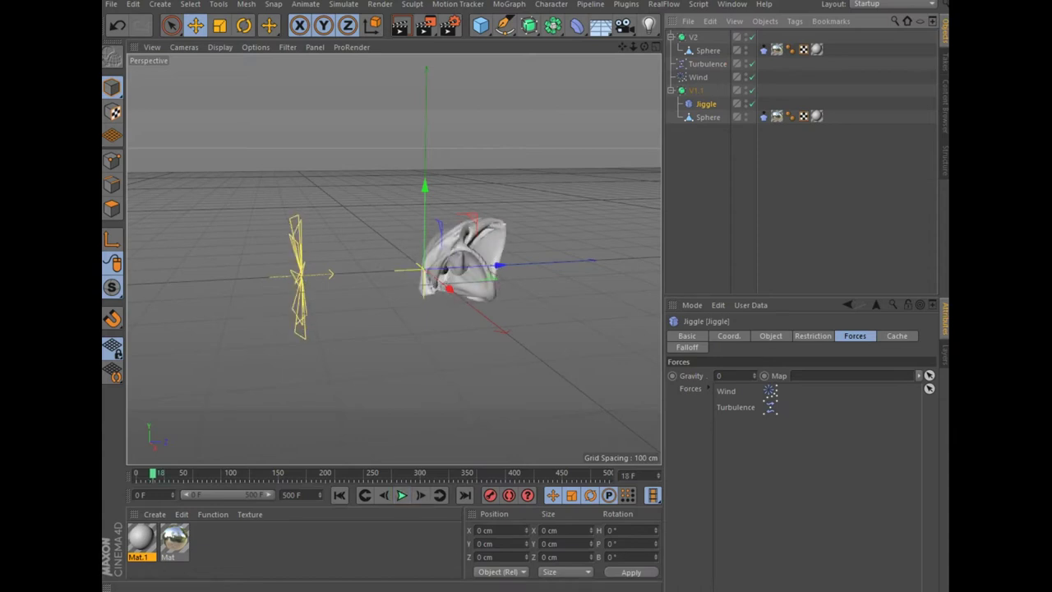
pyautogui.moveTo(706, 104)
pyautogui.mouseDown()
pyautogui.moveTo(699, 117)
pyautogui.moveTo(708, 104)
pyautogui.mouseUp()
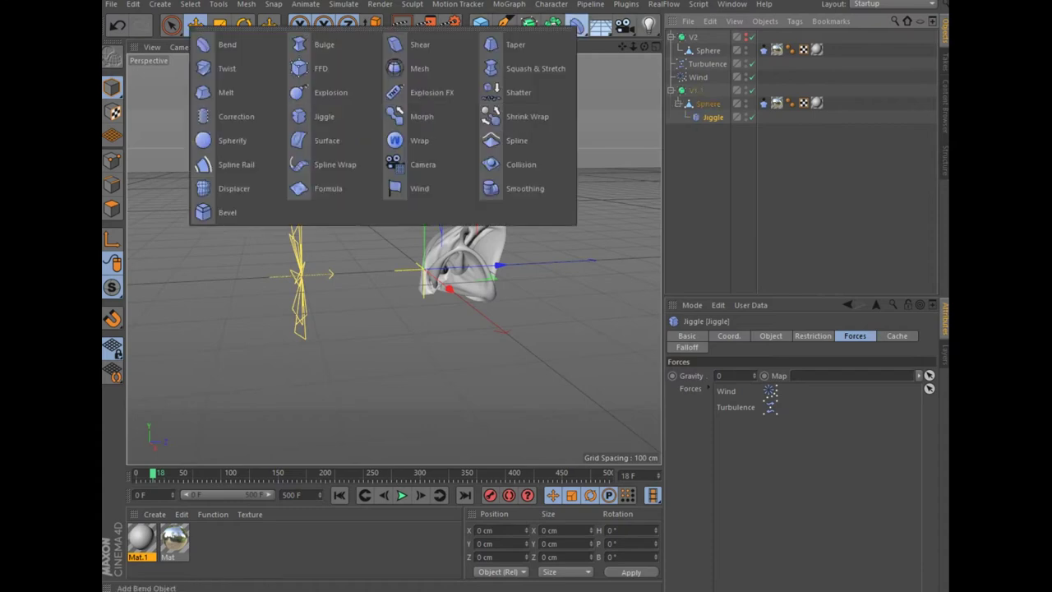
# Add a Smoothing deformer under the Sphere, placed below Jiggle, and preview the result
pyautogui.moveTo(577, 25); pyautogui.dragTo(526, 187)
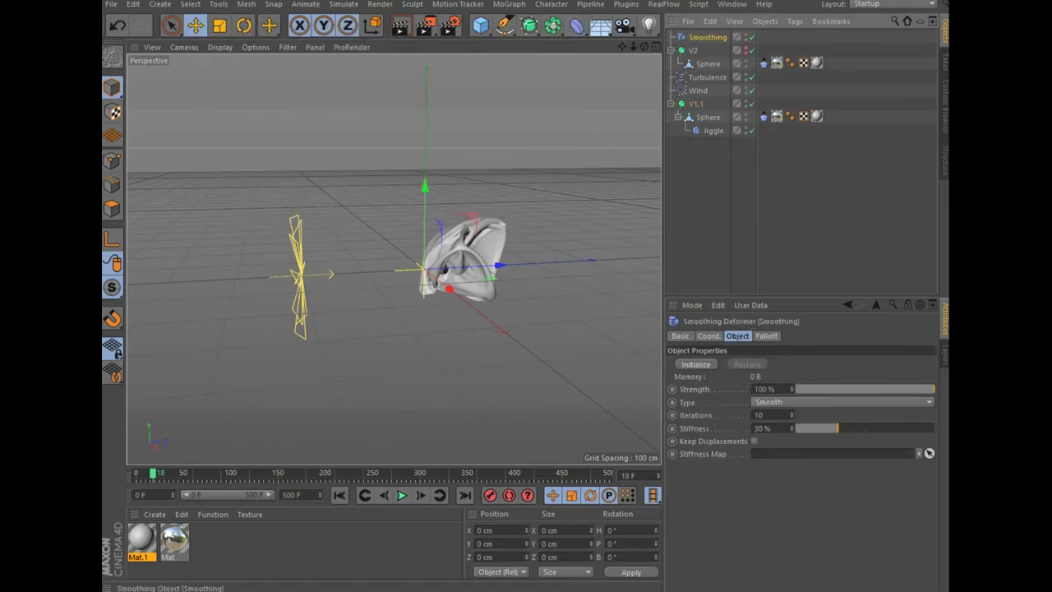
pyautogui.moveTo(708, 37); pyautogui.dragTo(708, 117)
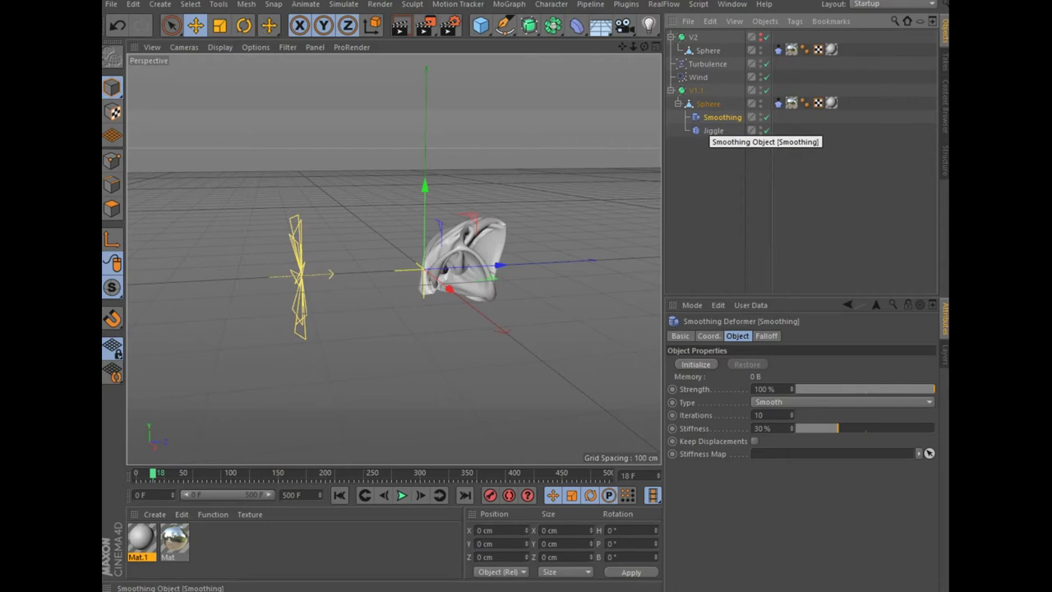
pyautogui.click(402, 494)
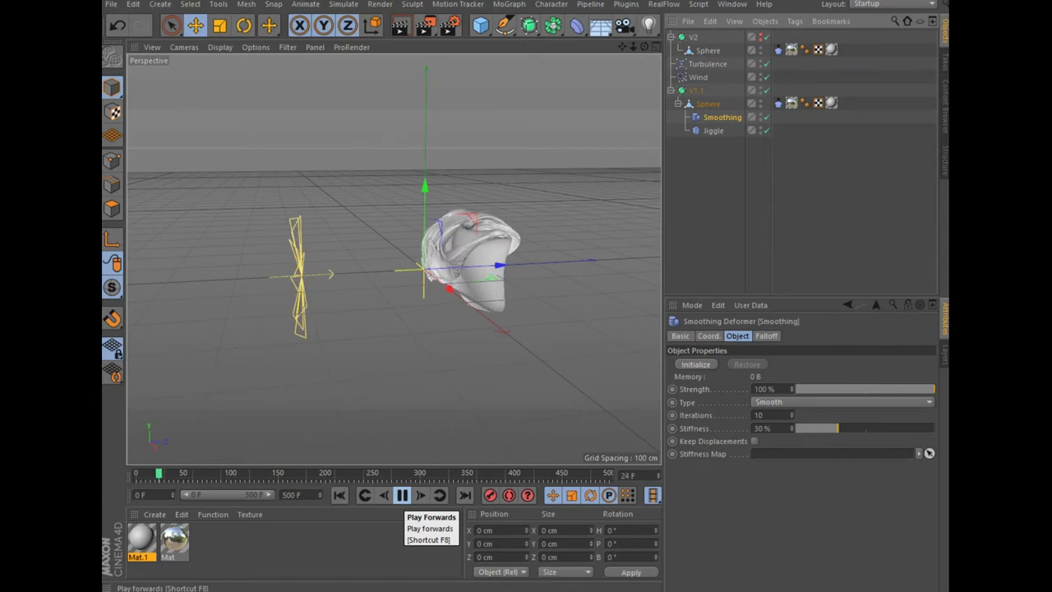
pyautogui.click(402, 495)
pyautogui.moveTo(721, 117); pyautogui.dragTo(721, 133)
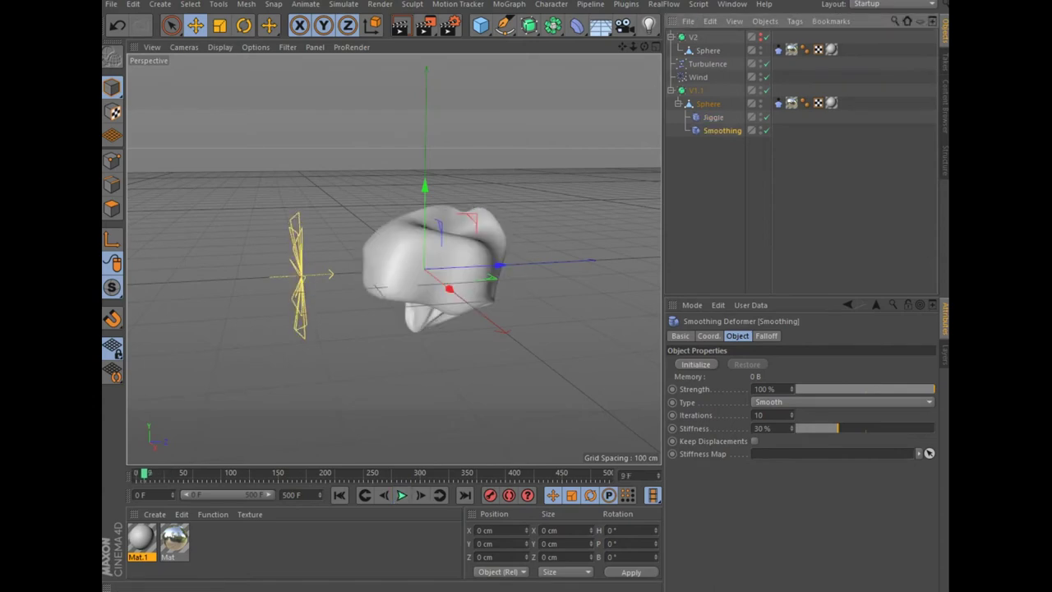
pyautogui.click(846, 402)
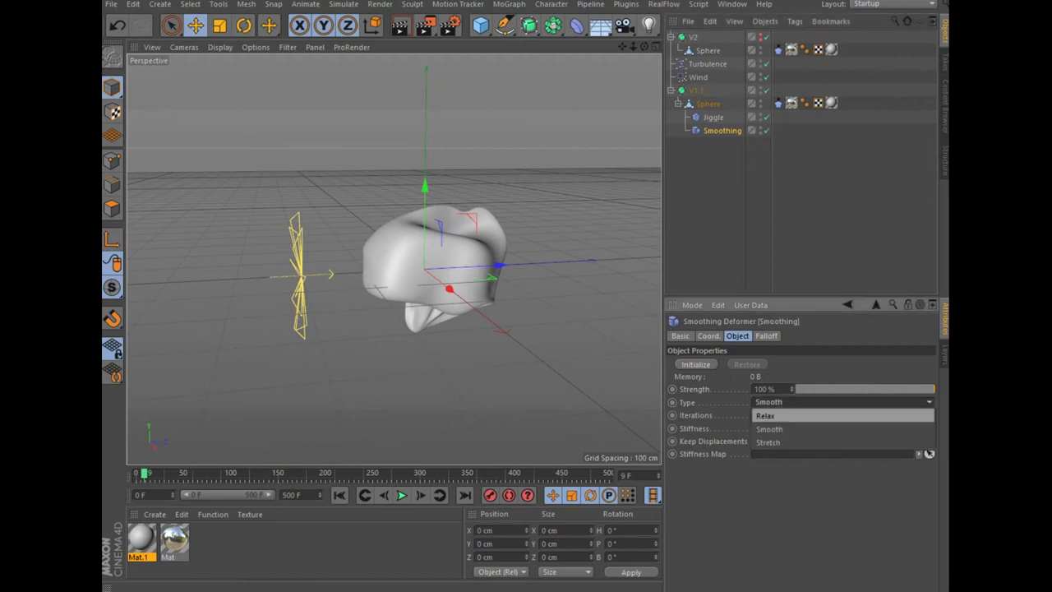
# Set the Smoothing type to Relax and preview the animation
pyautogui.click(764, 415)
pyautogui.click(401, 495)
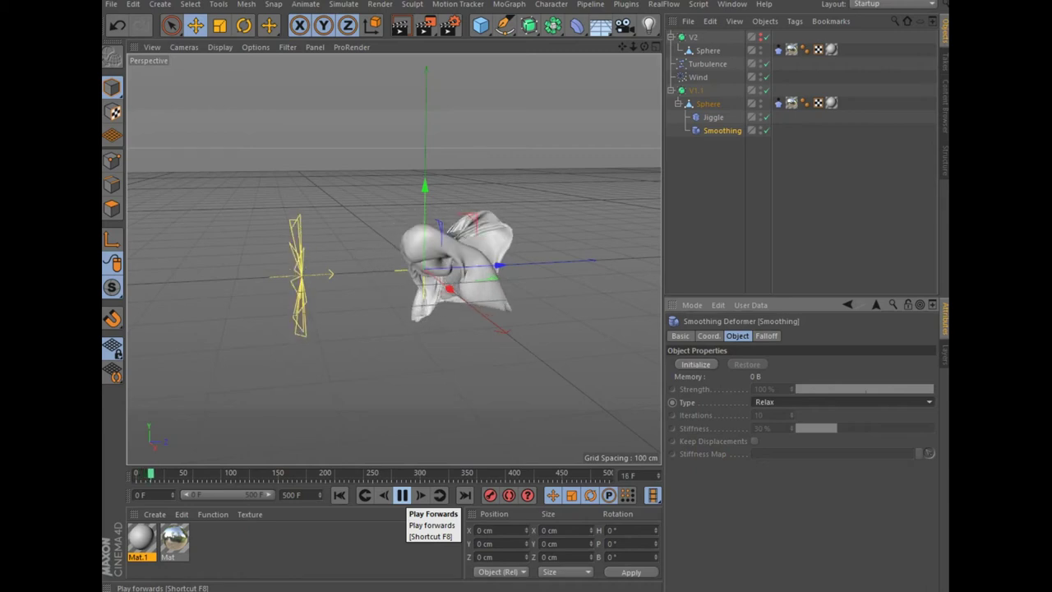
pyautogui.click(402, 495)
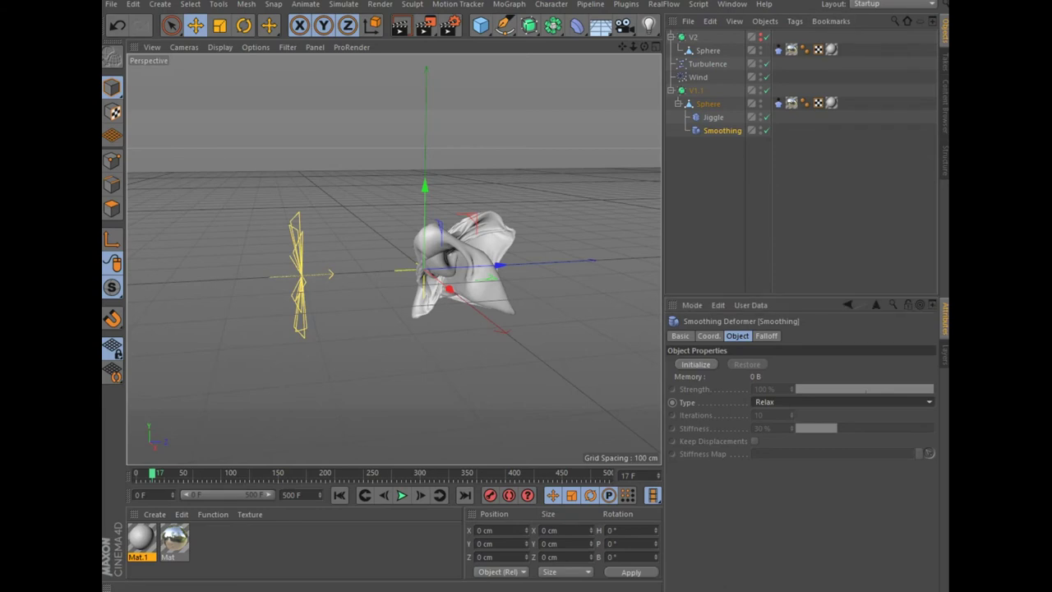
# Initialize the Smoothing deformer at frame 0 and replay to check the smoother crumpling
pyautogui.click(340, 495)
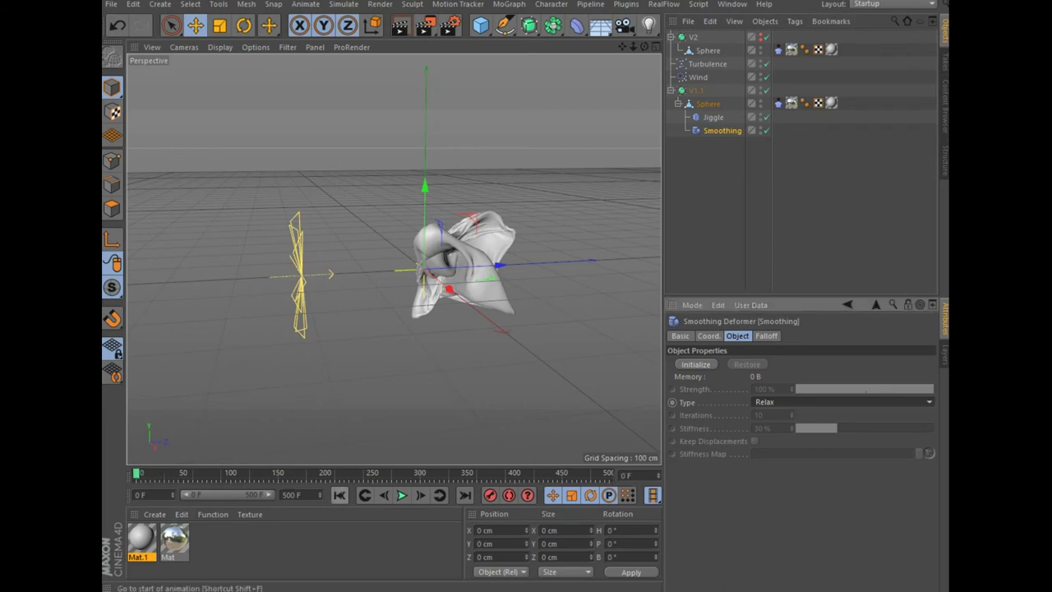
pyautogui.click(695, 364)
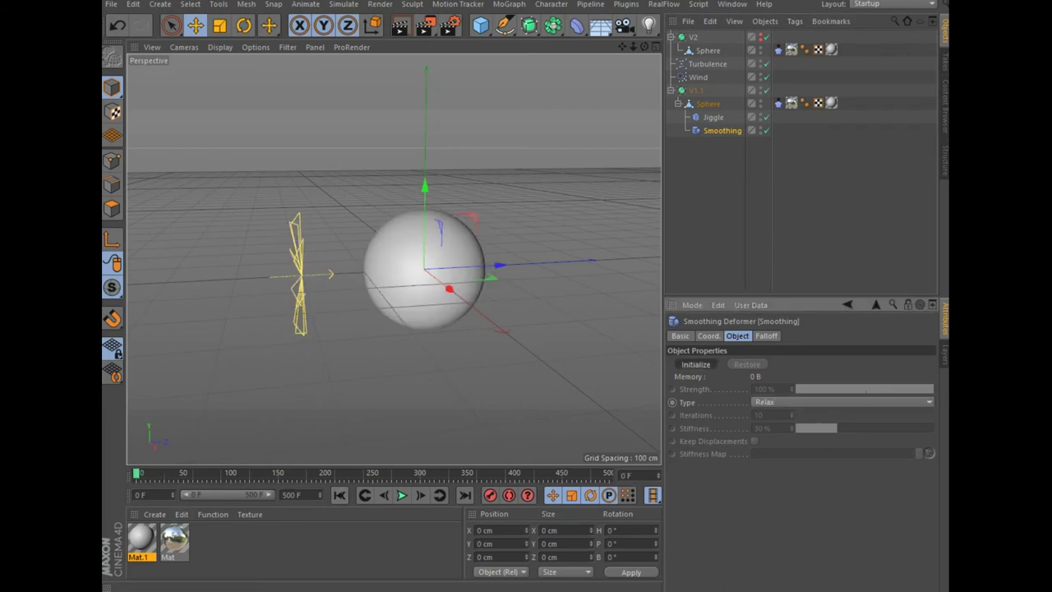
pyautogui.click(401, 494)
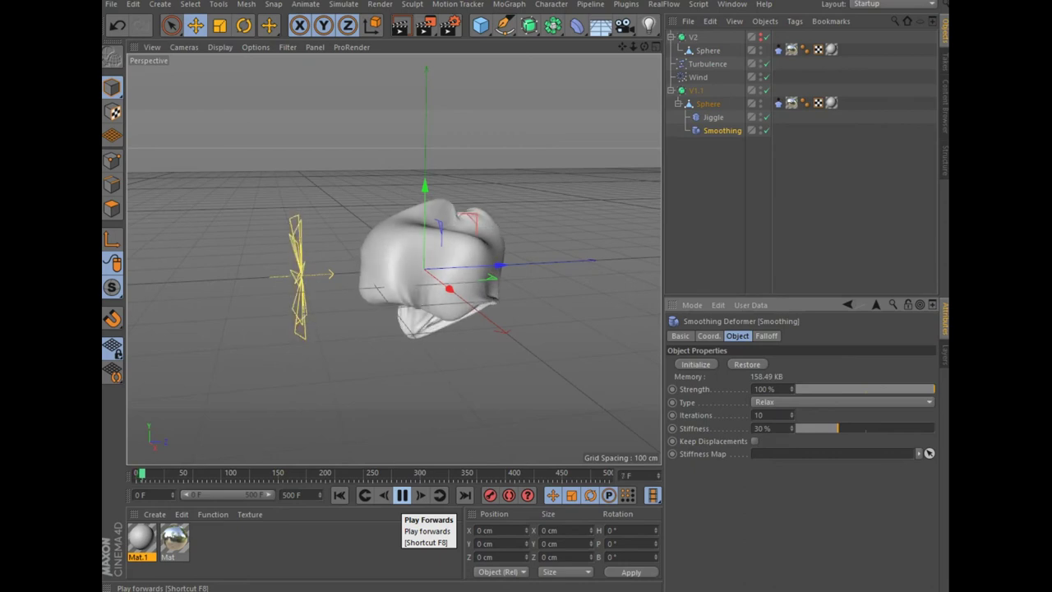
pyautogui.click(402, 495)
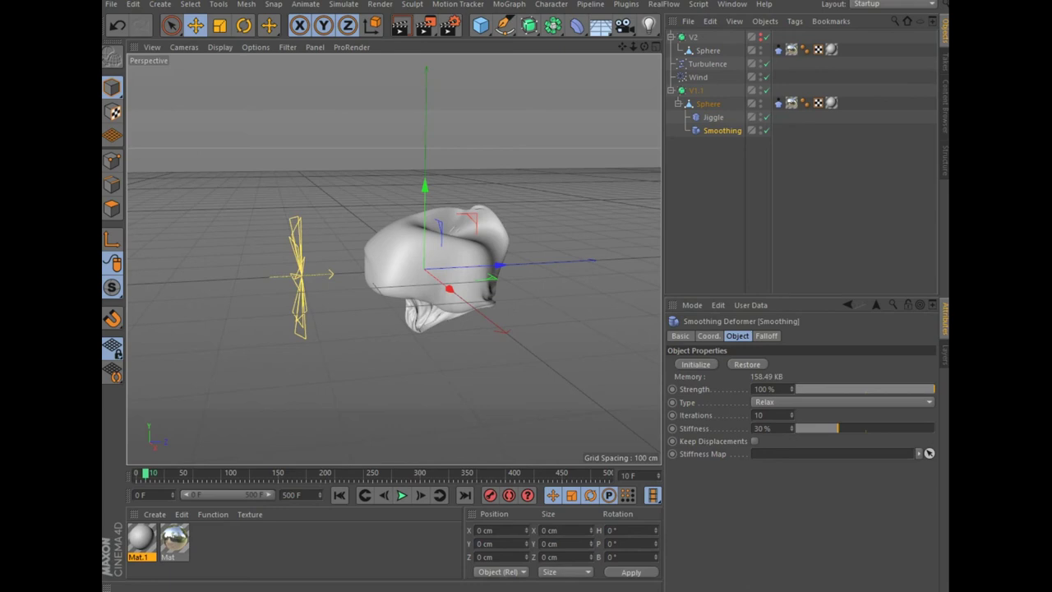
# Set Smoothing Stiffness to 0% and Iterations to 100, then preview the animation
pyautogui.click(761, 428)
pyautogui.write('0')
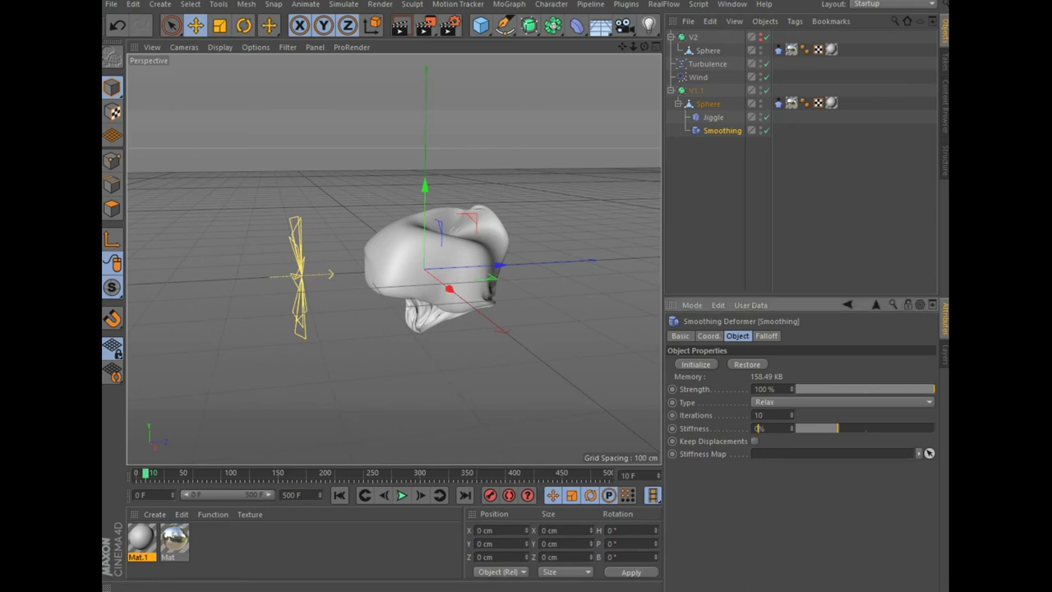
pyautogui.click(760, 415)
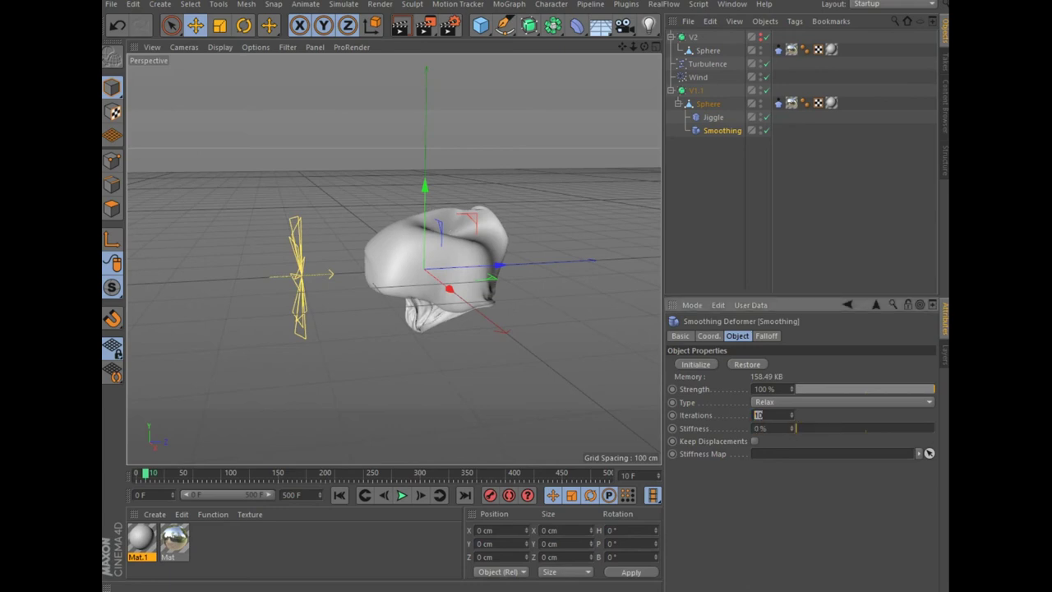
pyautogui.write('100')
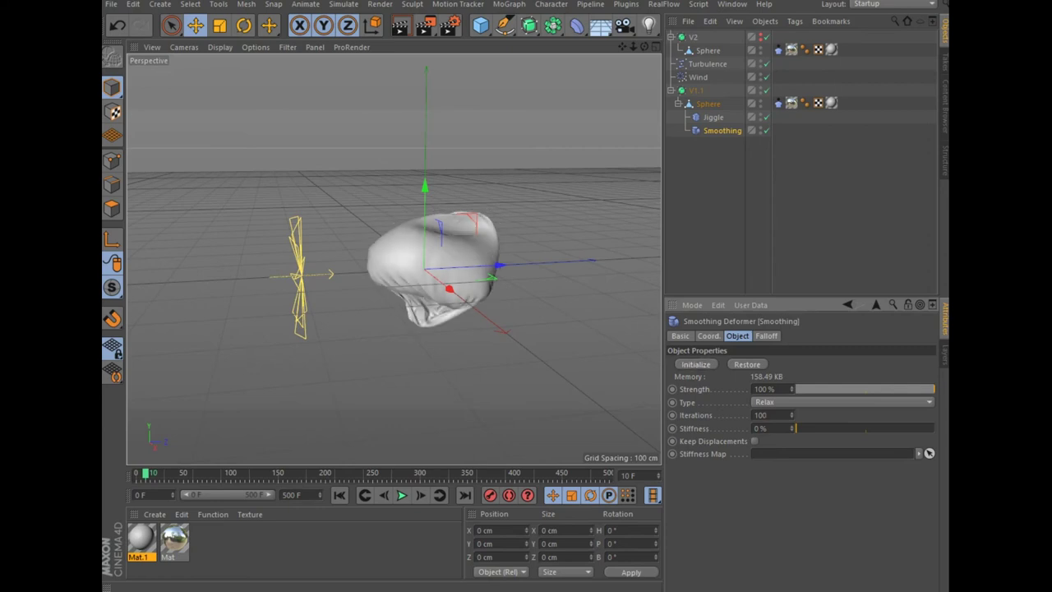
pyautogui.click(401, 495)
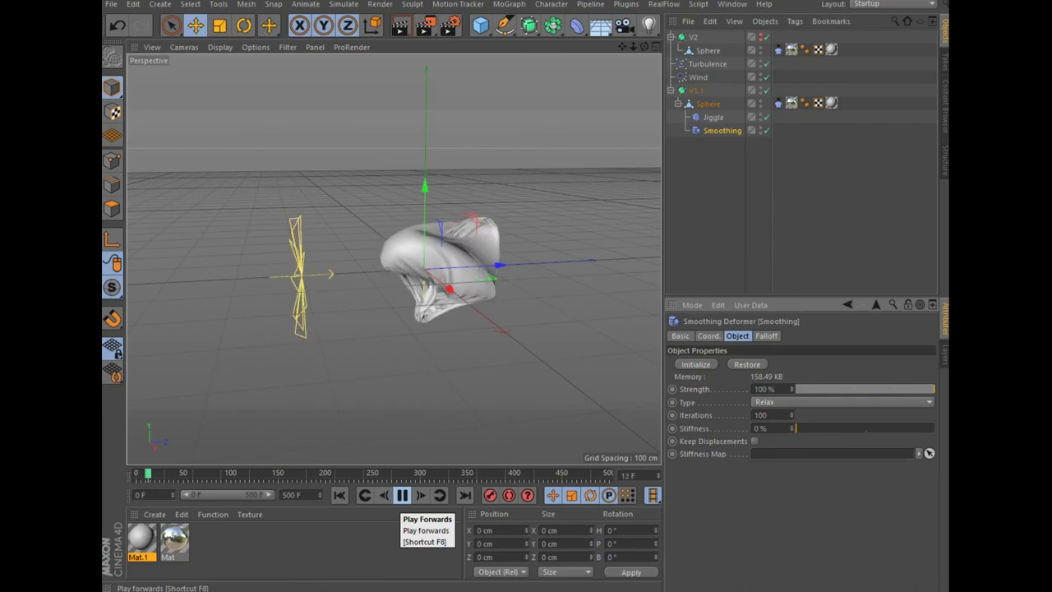
pyautogui.click(402, 495)
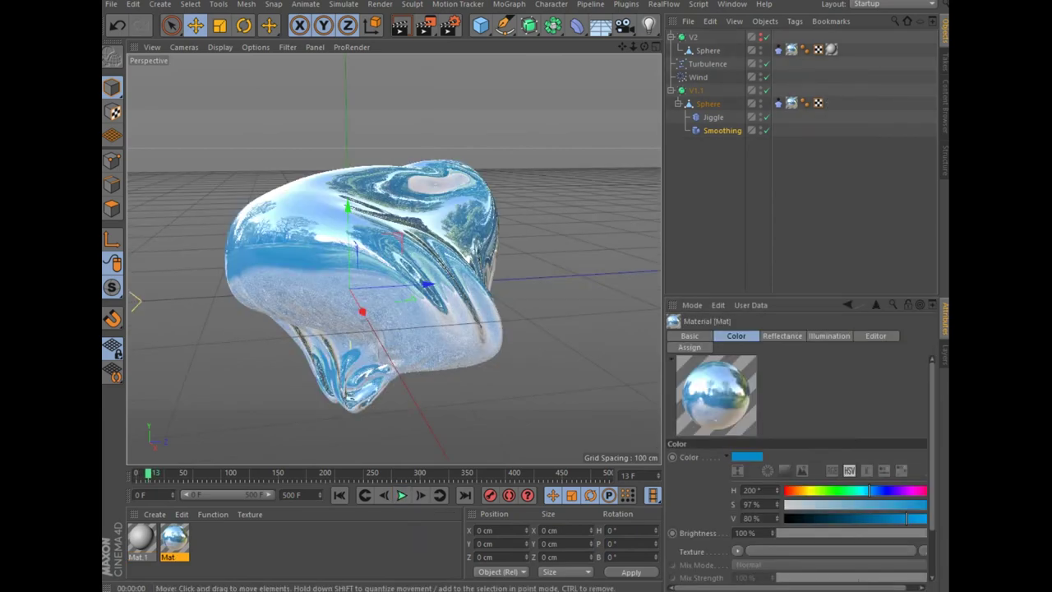
# Raise the Mat material's Color value from 80% to 82% in the Material Editor
pyautogui.doubleClick(174, 538)
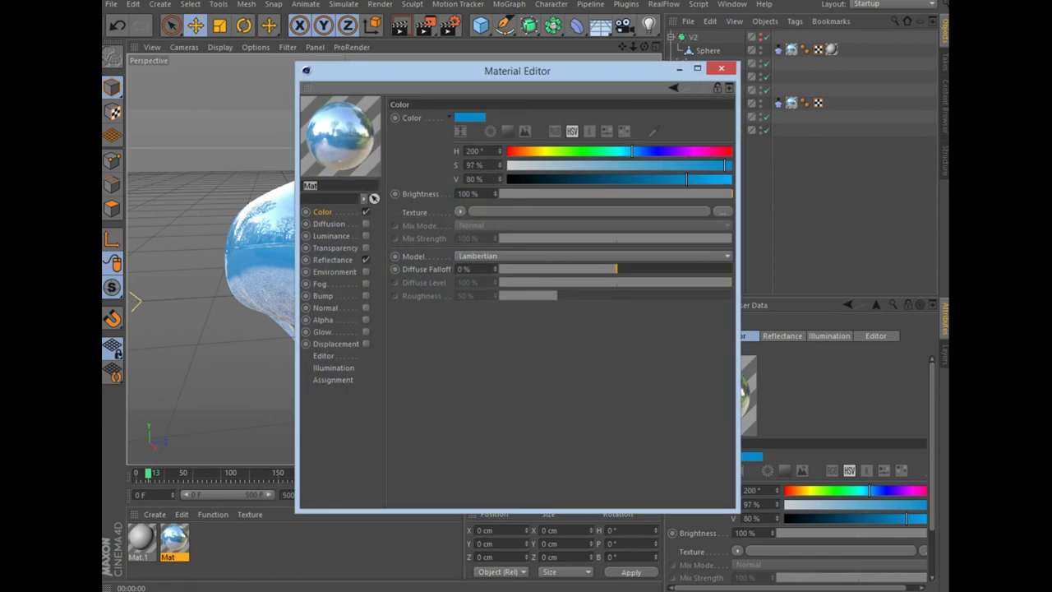
pyautogui.moveTo(686, 179); pyautogui.dragTo(692, 178)
pyautogui.click(721, 68)
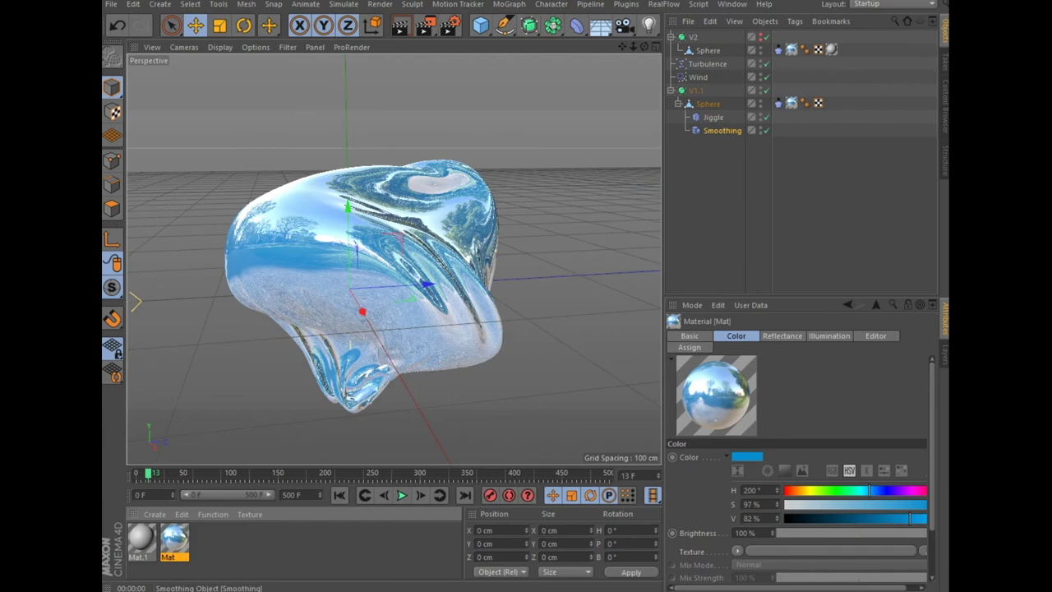